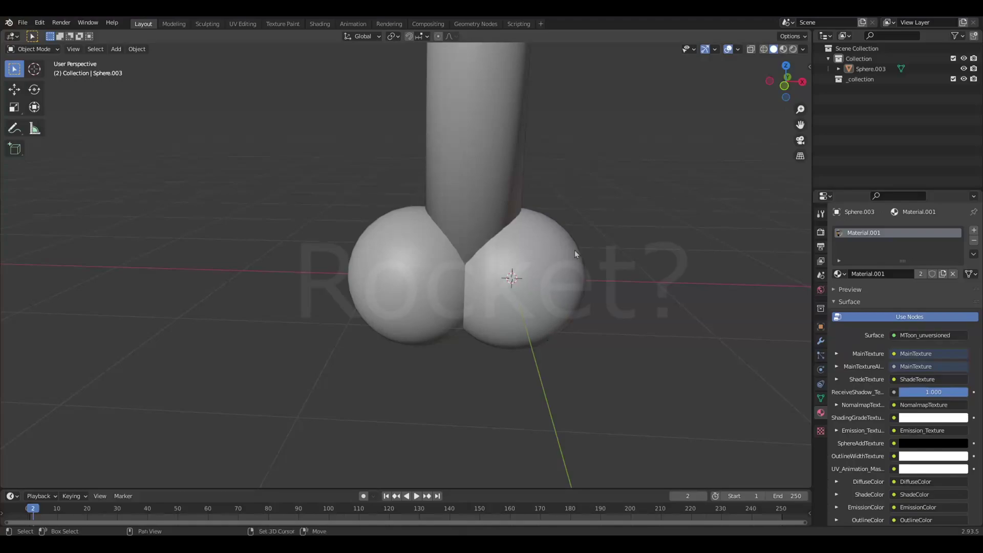
- Shrink the Sphere.003 bone accessory to about 0.376 on every axis, then bring up File > Import
{"action": "scroll", "coordinate": [521, 331], "scroll_direction": "down", "scroll_amount": 3}
{"action": "scroll", "coordinate": [517, 344], "scroll_direction": "down", "scroll_amount": 3}
{"action": "mouse_move", "coordinate": [520, 203]}
{"action": "middle_mouse_down"}
{"action": "mouse_move", "coordinate": [531, 240]}
{"action": "mouse_move", "coordinate": [277, 231]}
{"action": "mouse_move", "coordinate": [399, 238]}
{"action": "mouse_move", "coordinate": [528, 220]}
{"action": "mouse_move", "coordinate": [416, 249]}
{"action": "middle_mouse_up"}
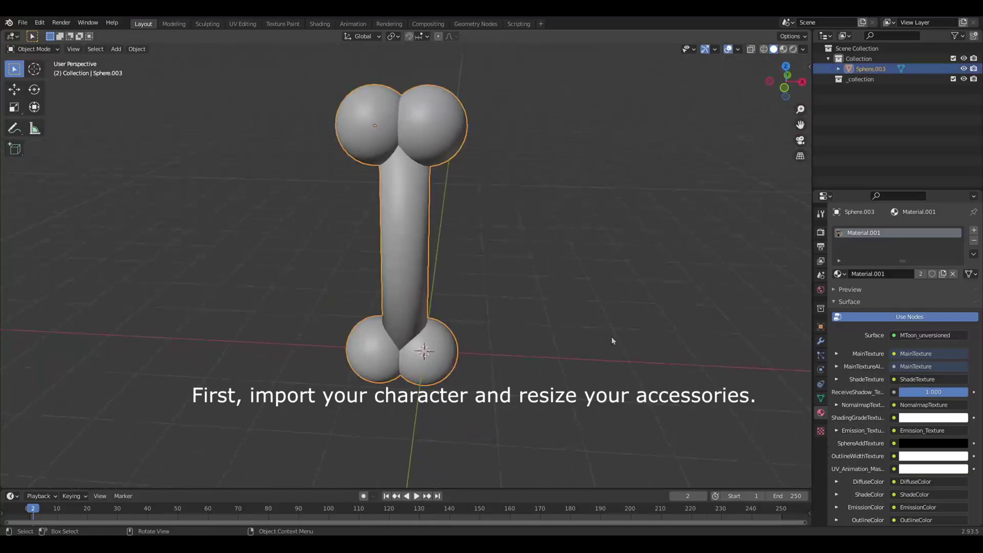
{"action": "key", "text": "s"}
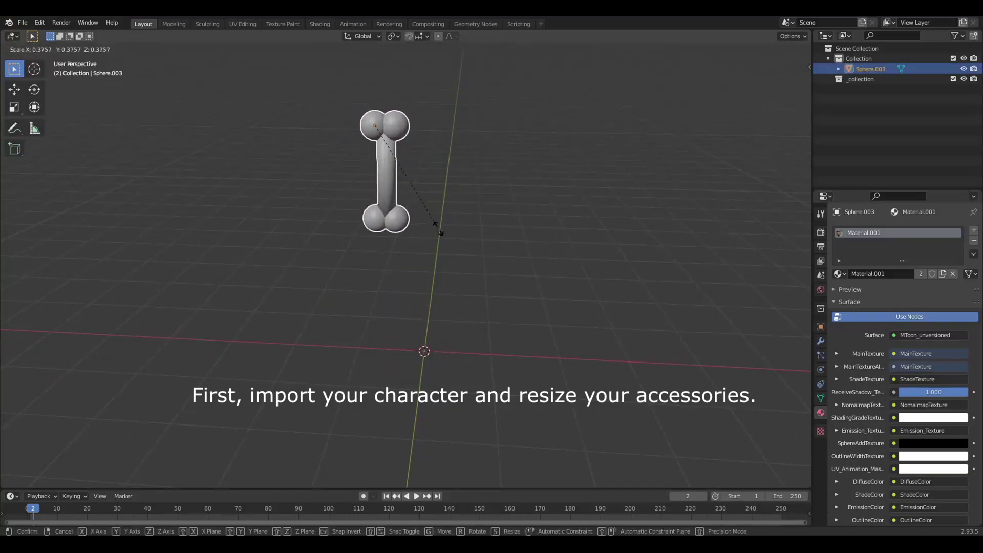
{"action": "left_click", "coordinate": [438, 228]}
{"action": "left_click", "coordinate": [23, 22]}
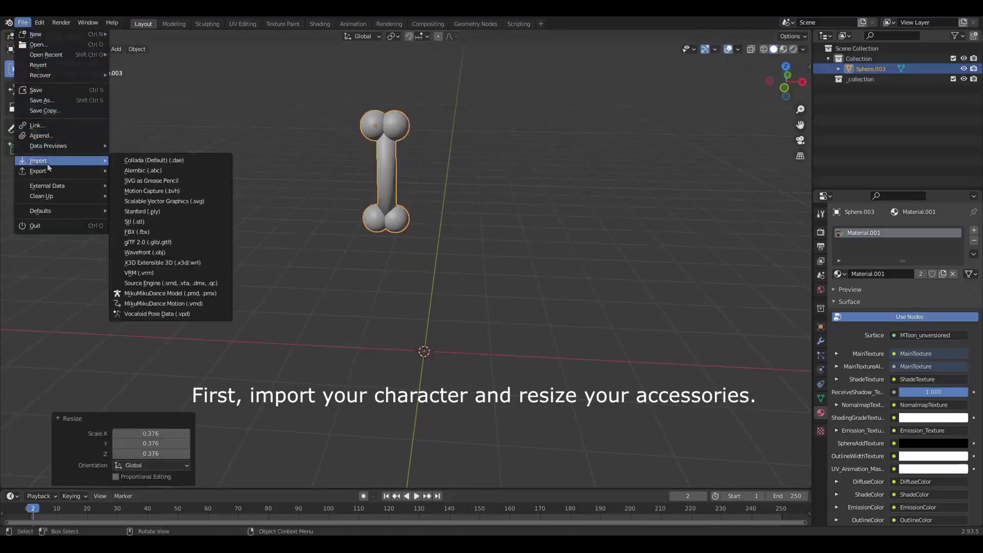
- Import the character's .vrm file using the VRM importer
{"action": "left_click", "coordinate": [140, 285]}
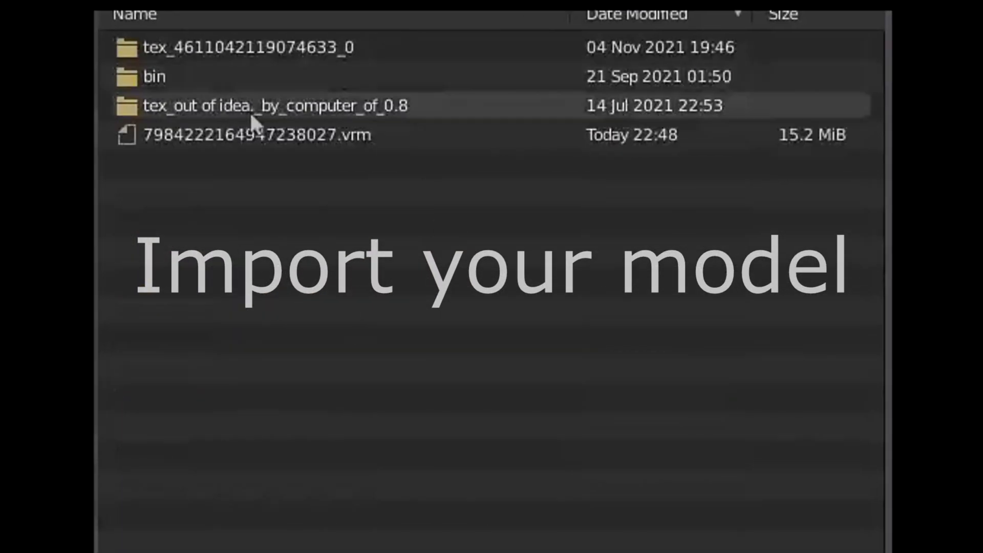
{"action": "left_click", "coordinate": [246, 135]}
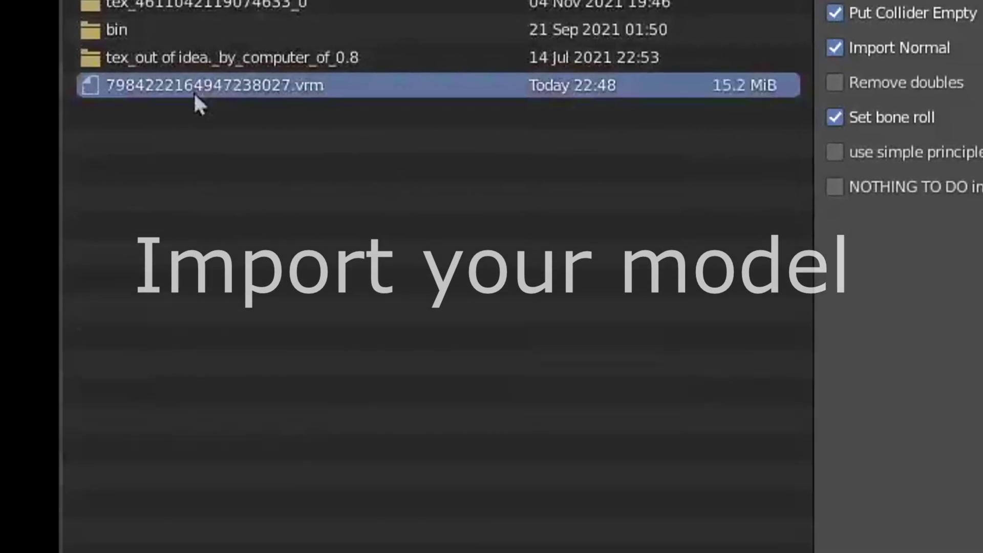
{"action": "left_click", "coordinate": [615, 436]}
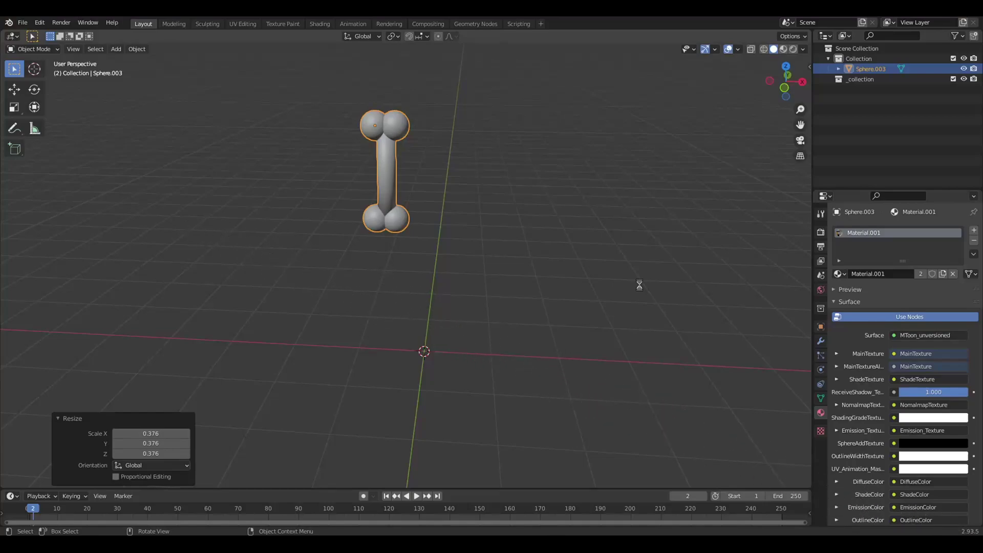
{"action": "scroll", "coordinate": [509, 353], "scroll_direction": "up", "scroll_amount": 5}
- Deselect the skeleton and enlarge Sphere.003 to fit the character's size
{"action": "scroll", "coordinate": [552, 328], "scroll_direction": "down", "scroll_amount": 2}
{"action": "middle_click_drag", "start_coordinate": [552, 328], "coordinate": [500, 241]}
{"action": "scroll", "coordinate": [524, 267], "scroll_direction": "down", "scroll_amount": 2}
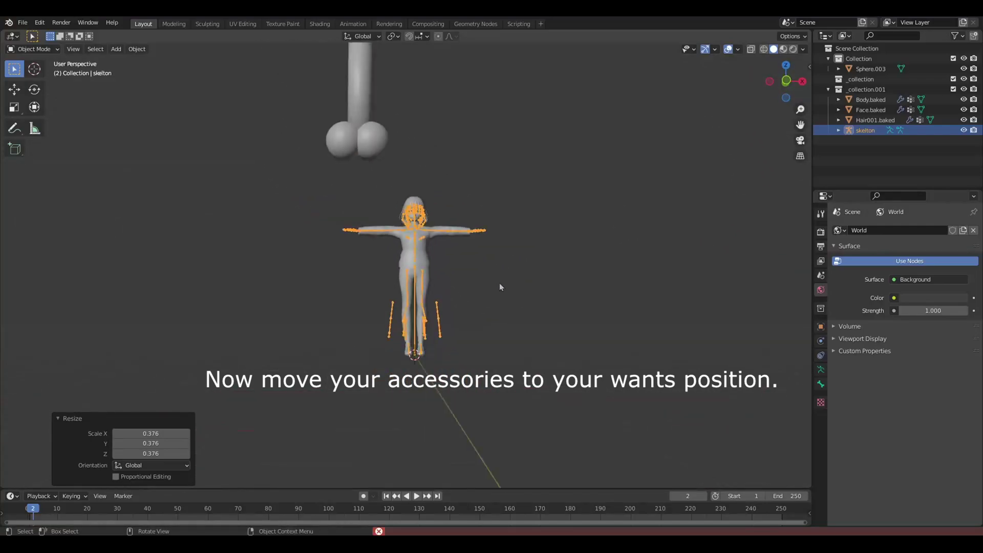
{"action": "left_click", "coordinate": [500, 283]}
{"action": "scroll", "coordinate": [477, 268], "scroll_direction": "up", "scroll_amount": 3}
{"action": "scroll", "coordinate": [471, 284], "scroll_direction": "up", "scroll_amount": 2}
{"action": "scroll", "coordinate": [492, 231], "scroll_direction": "up", "scroll_amount": 3}
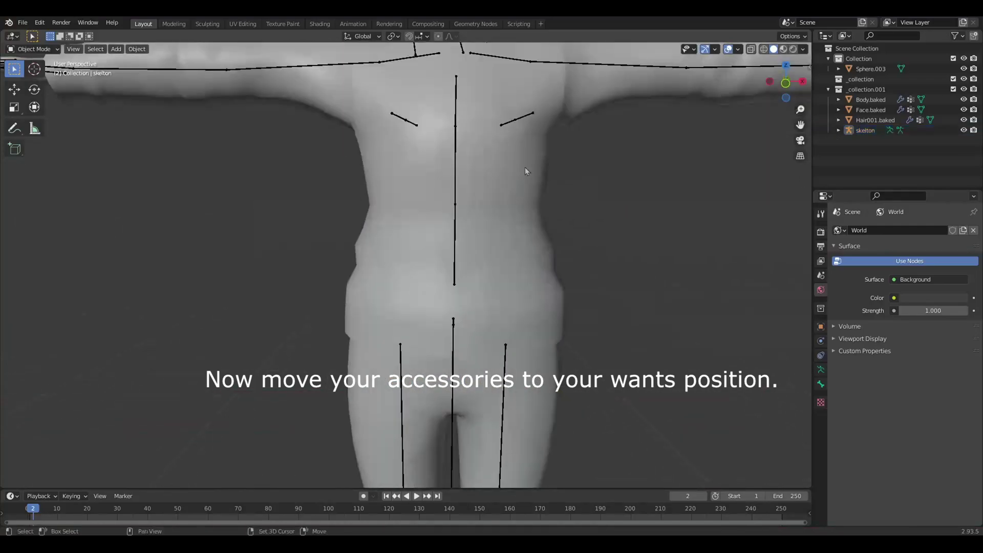
{"action": "middle_click_drag", "start_coordinate": [524, 167], "coordinate": [480, 294], "text": "shift"}
{"action": "scroll", "coordinate": [477, 333], "scroll_direction": "up", "scroll_amount": 1}
{"action": "scroll", "coordinate": [471, 394], "scroll_direction": "down", "scroll_amount": 7}
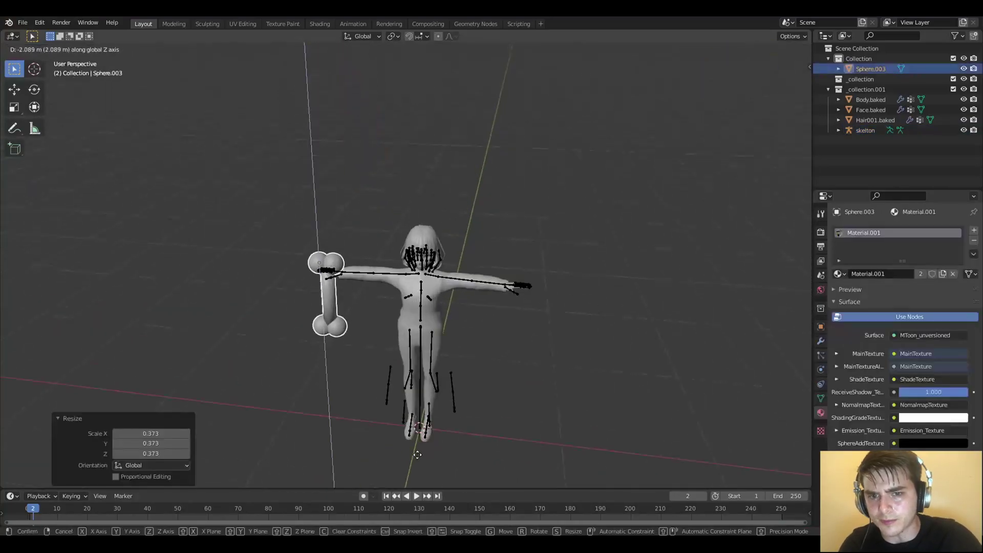
{"action": "key", "text": "s"}
{"action": "left_click", "coordinate": [291, 172]}
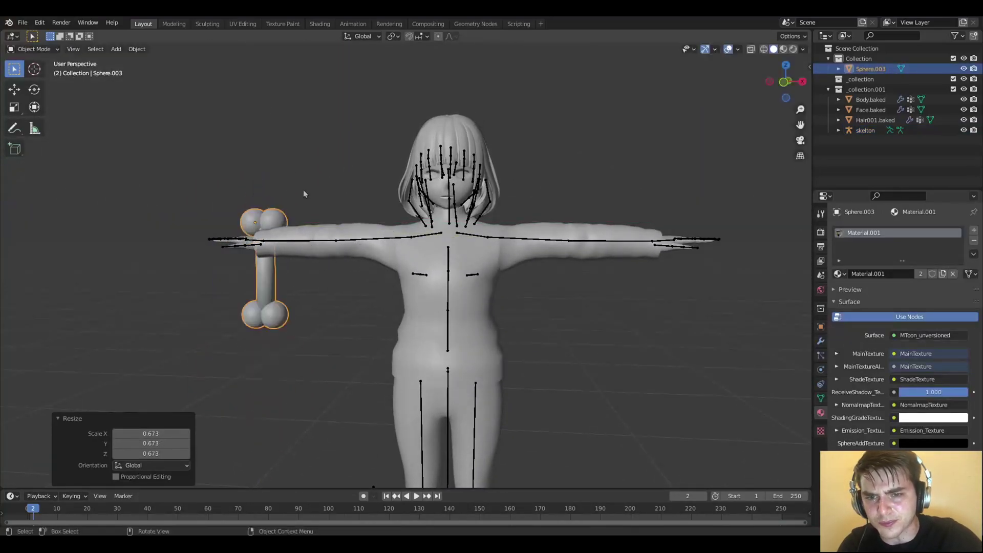
{"action": "key", "text": "s"}
{"action": "left_click", "coordinate": [414, 284]}
- Move the accessory along Y and X, then rotate it about Z onto the back
{"action": "key", "text": "g"}
{"action": "key", "text": "y"}
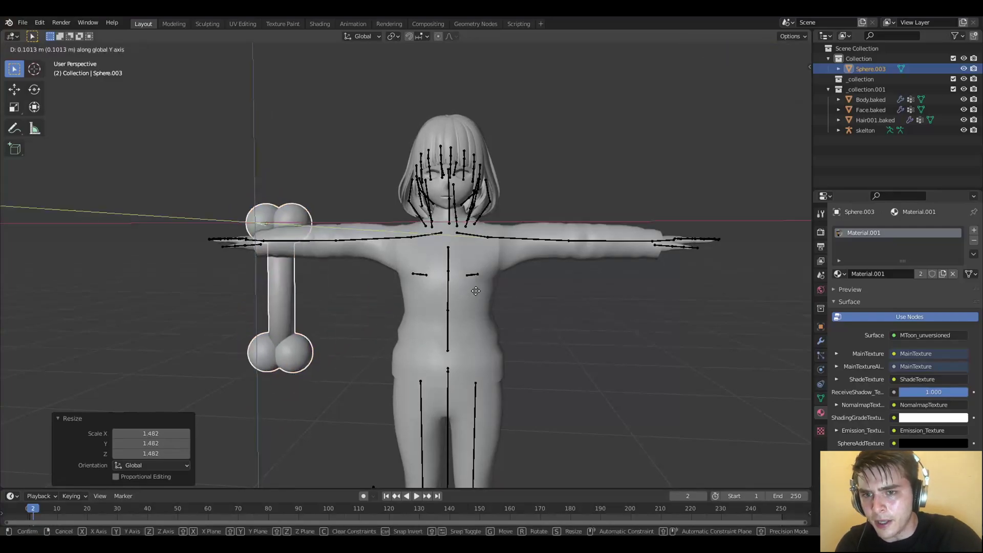
{"action": "key", "text": "x"}
{"action": "left_click", "coordinate": [632, 340]}
{"action": "middle_click_drag", "start_coordinate": [632, 340], "coordinate": [717, 256]}
{"action": "key", "text": "r"}
{"action": "key", "text": "z"}
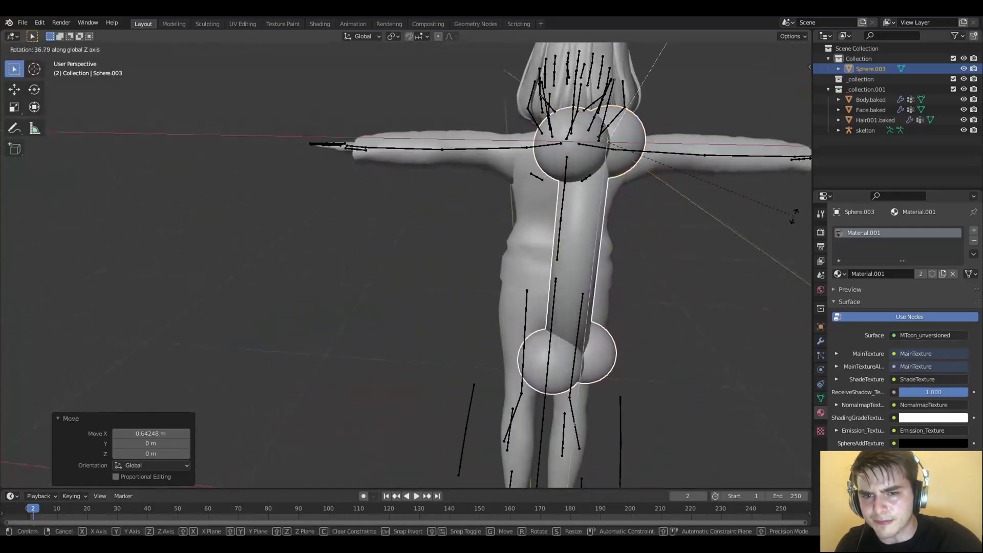
{"action": "left_click", "coordinate": [637, 288]}
- Nudge the accessory into its final spot against the shoulder and clear the selection
{"action": "key", "text": "shift+space"}
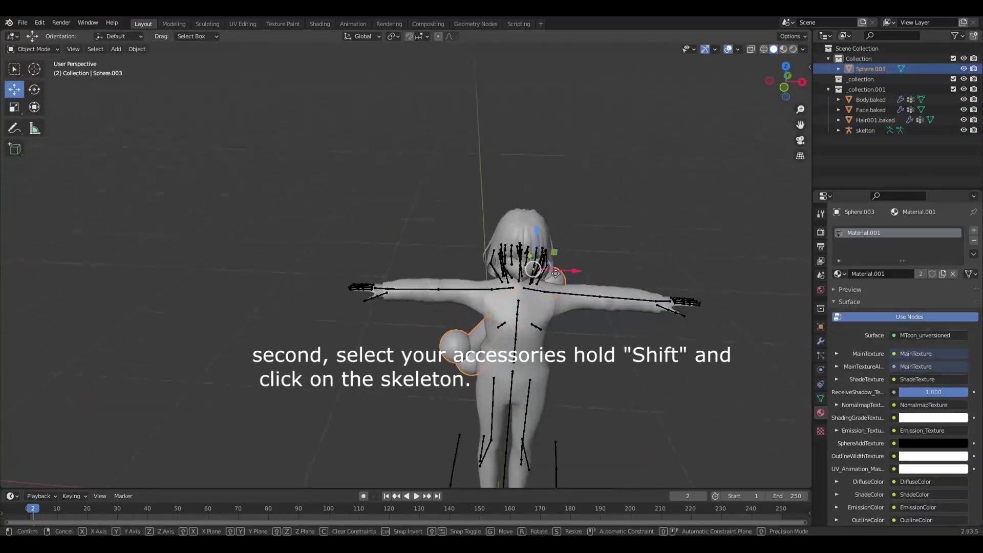
{"action": "key", "text": "g"}
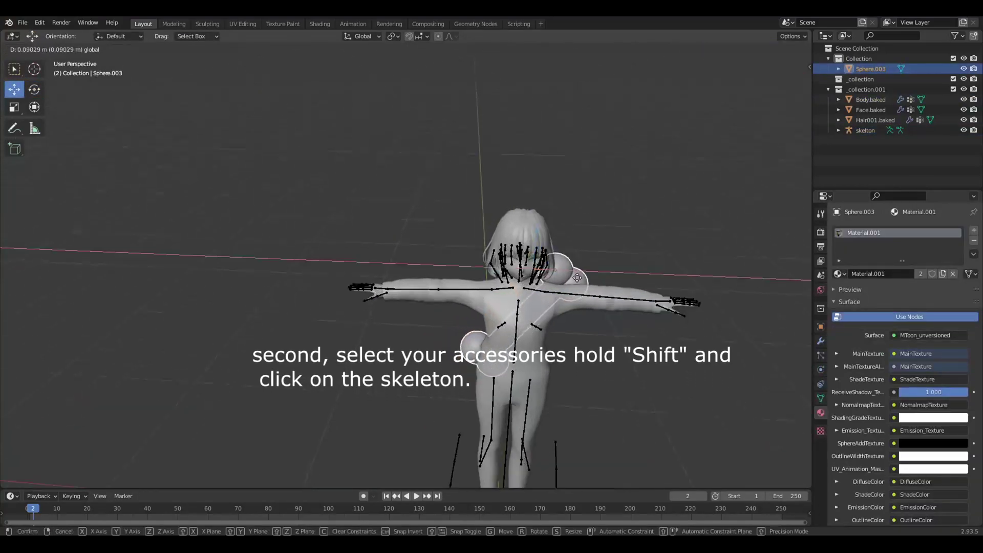
{"action": "left_click", "coordinate": [577, 278]}
{"action": "mouse_move", "coordinate": [525, 388]}
{"action": "middle_mouse_down"}
{"action": "mouse_move", "coordinate": [762, 388]}
{"action": "mouse_move", "coordinate": [606, 307]}
{"action": "mouse_move", "coordinate": [522, 317]}
{"action": "middle_mouse_up"}
{"action": "left_click", "coordinate": [762, 388]}
{"action": "mouse_move", "coordinate": [410, 306]}
{"action": "middle_mouse_down"}
{"action": "mouse_move", "coordinate": [445, 294]}
{"action": "mouse_move", "coordinate": [457, 268]}
{"action": "middle_mouse_up"}
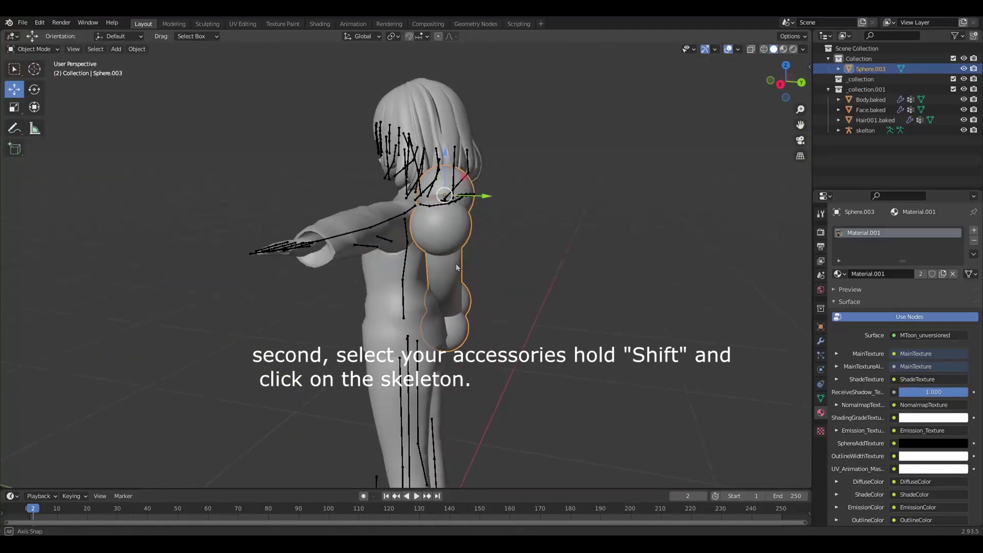
- Parent Sphere.003 to the skeleton With Automatic Weights
{"action": "left_click", "coordinate": [404, 275], "text": "shift"}
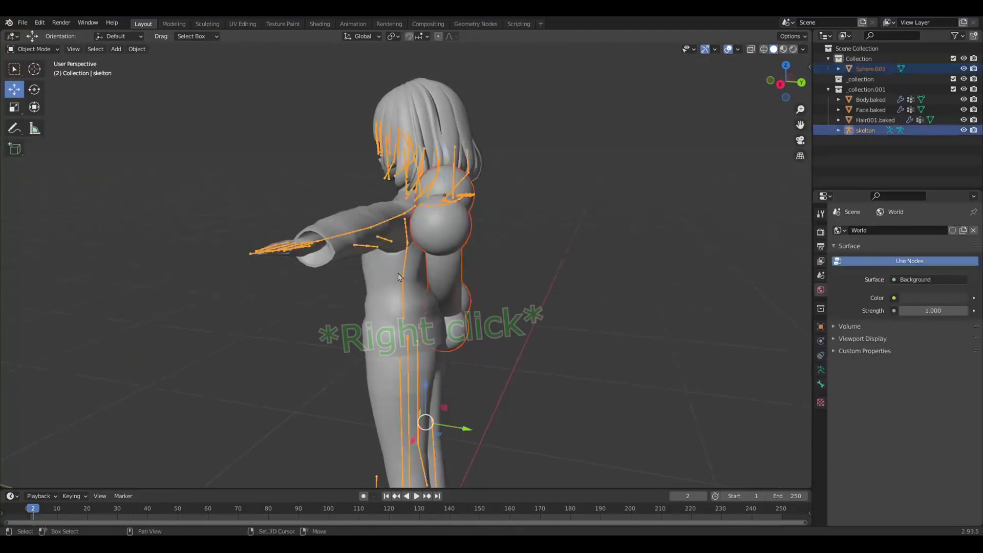
{"action": "right_click", "coordinate": [324, 306]}
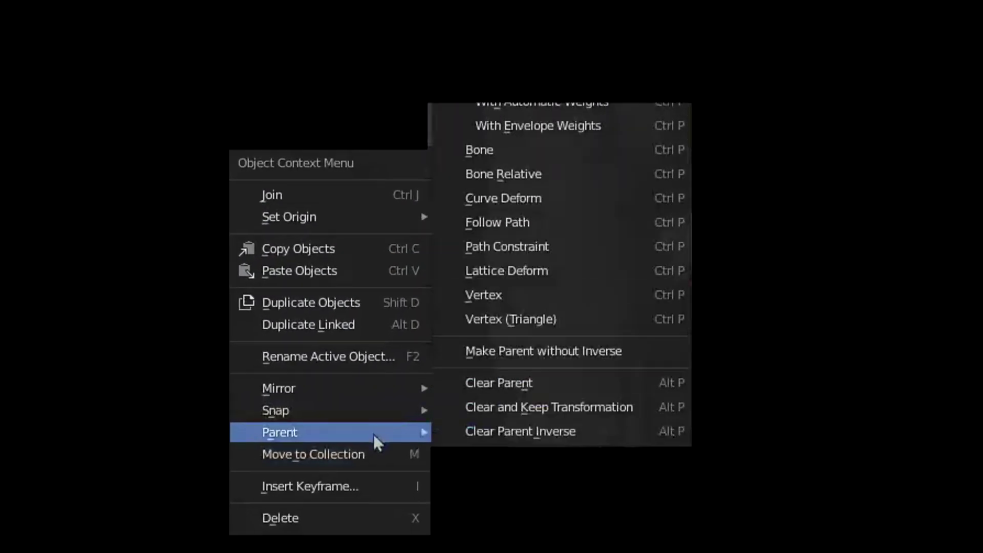
{"action": "left_click", "coordinate": [615, 100]}
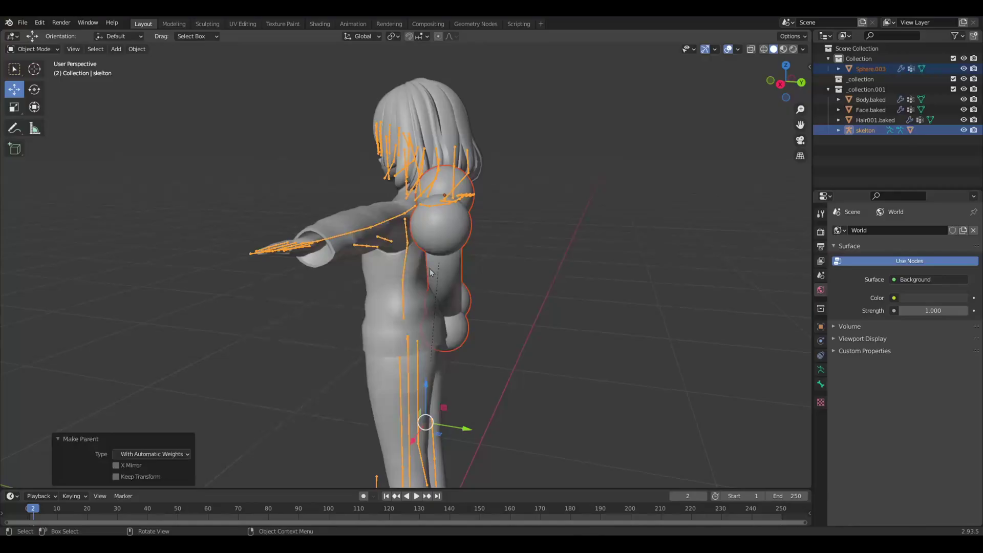
{"action": "middle_click_drag", "start_coordinate": [572, 319], "coordinate": [557, 308]}
{"action": "left_click", "coordinate": [345, 234]}
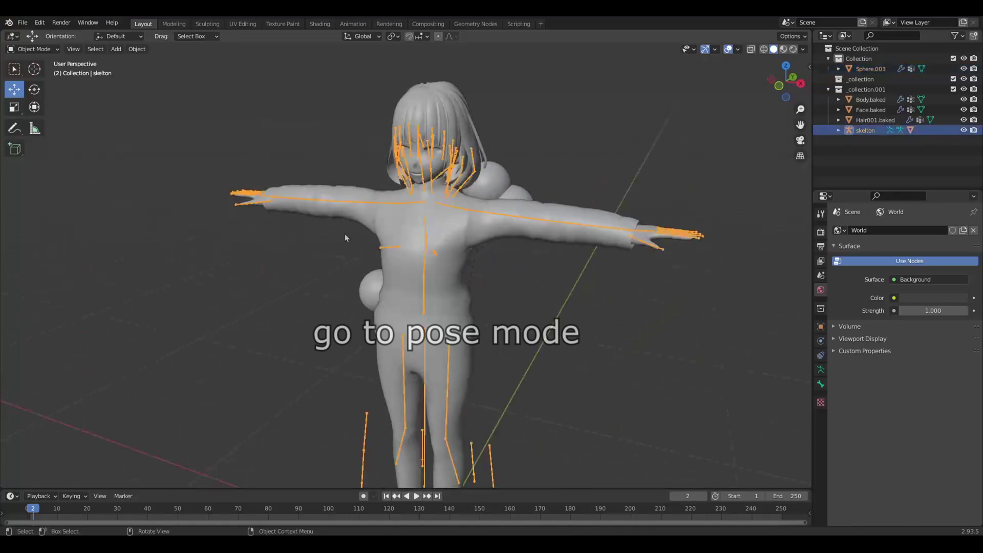
- Enter Pose Mode and bend the J_Bip_C_Chest bone to test the accessory
{"action": "left_click", "coordinate": [77, 113]}
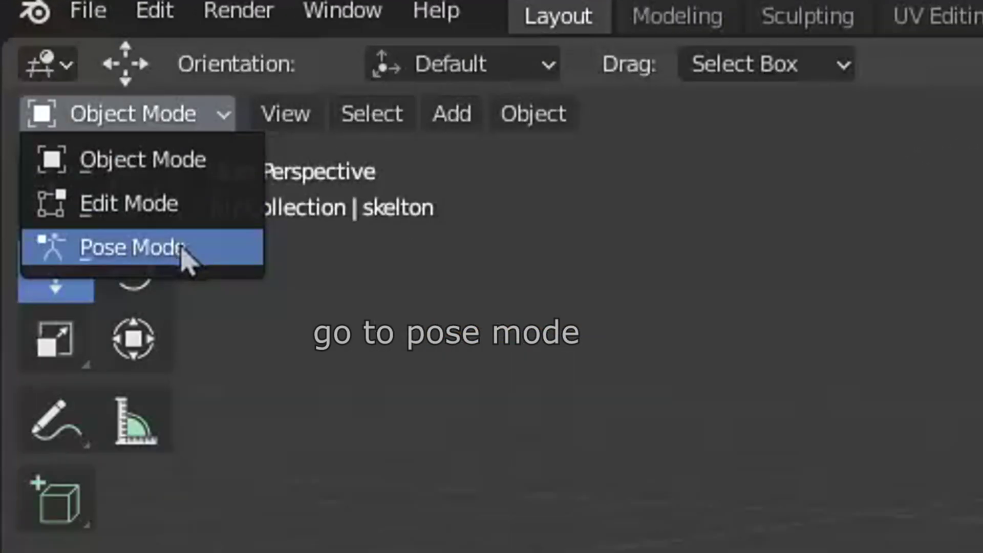
{"action": "left_click", "coordinate": [183, 248]}
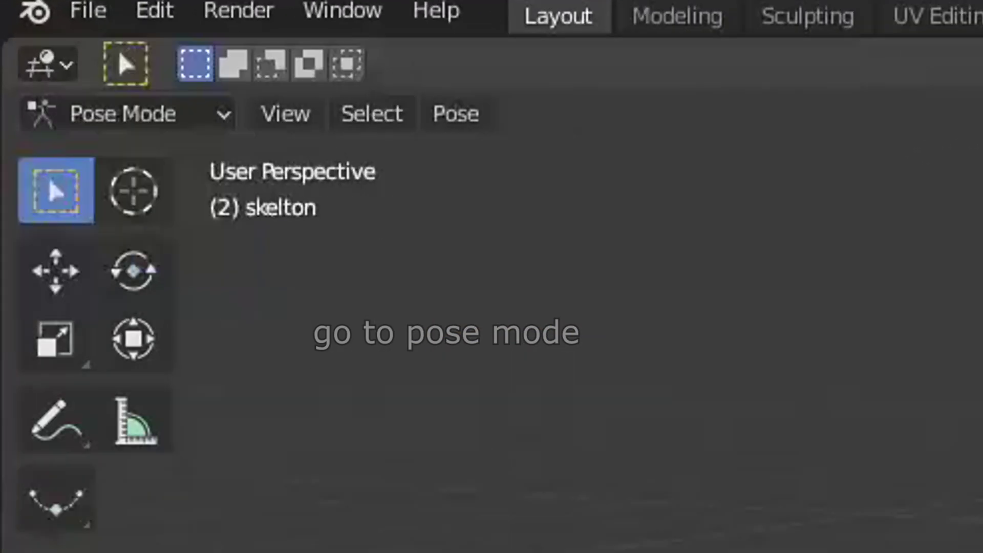
{"action": "left_click", "coordinate": [415, 281]}
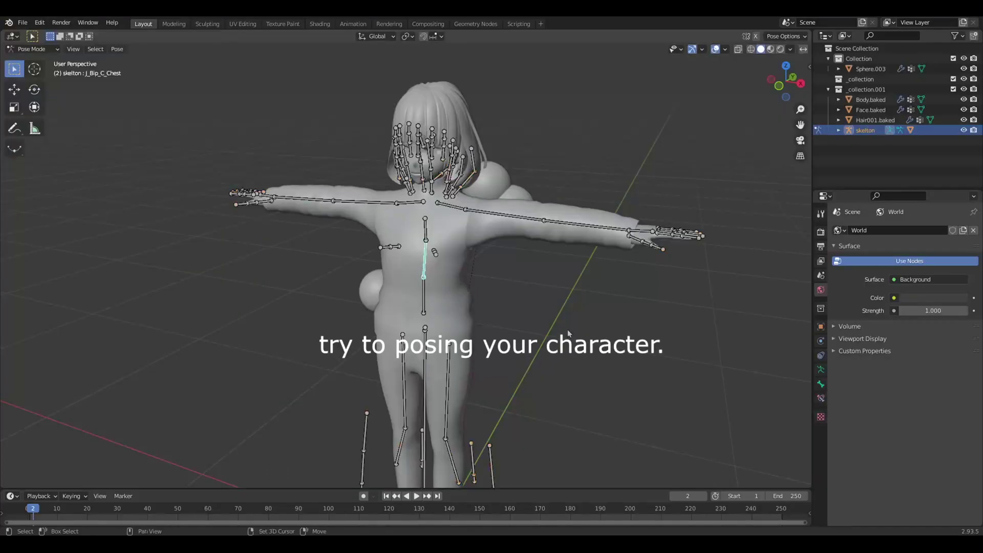
{"action": "key", "text": "shift+space"}
{"action": "key", "text": "r"}
{"action": "left_click_drag", "start_coordinate": [424, 272], "coordinate": [409, 295]}
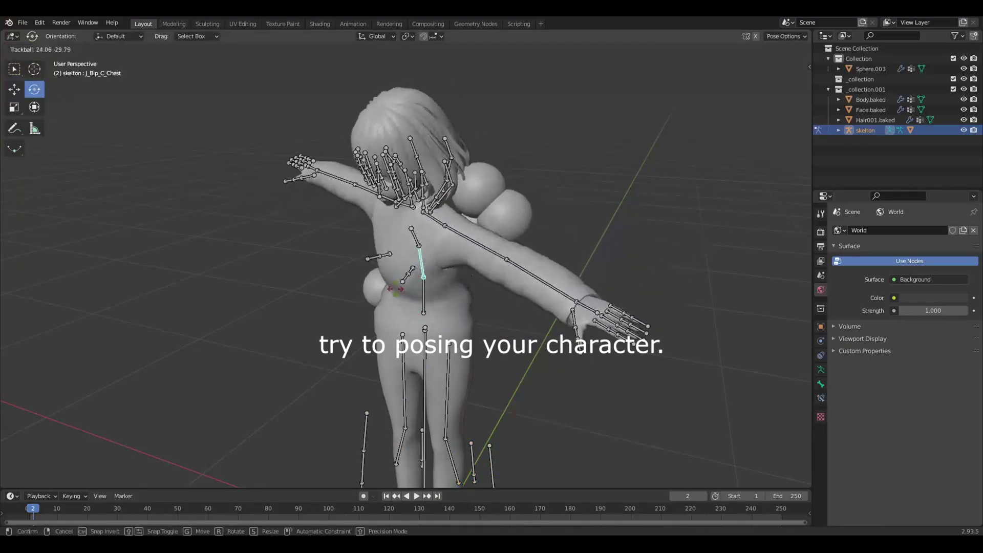
- Twist the J_Bip_C_Spine bone, then return the rig to Object Mode
{"action": "middle_click_drag", "start_coordinate": [410, 294], "coordinate": [399, 317]}
{"action": "left_click", "coordinate": [399, 317]}
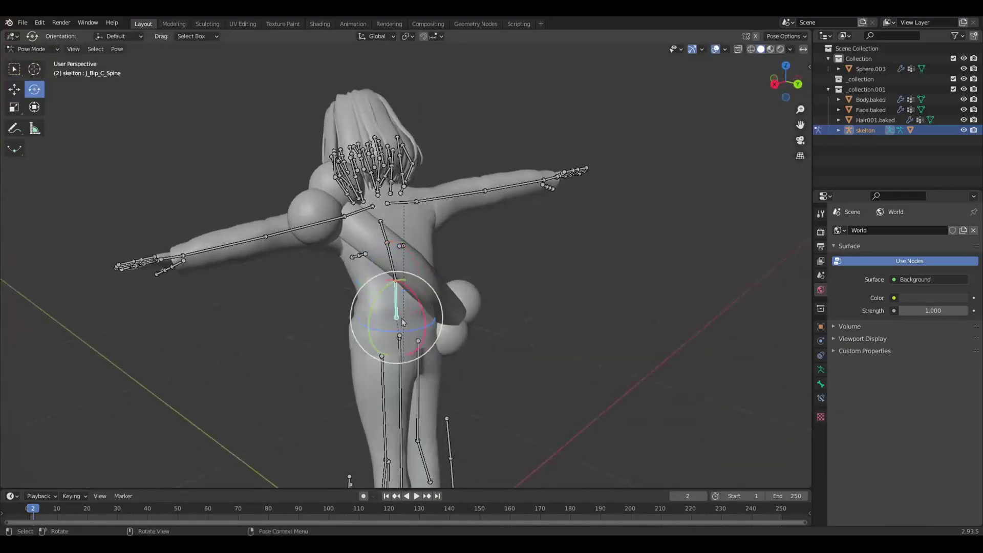
{"action": "left_click_drag", "start_coordinate": [399, 317], "coordinate": [382, 264]}
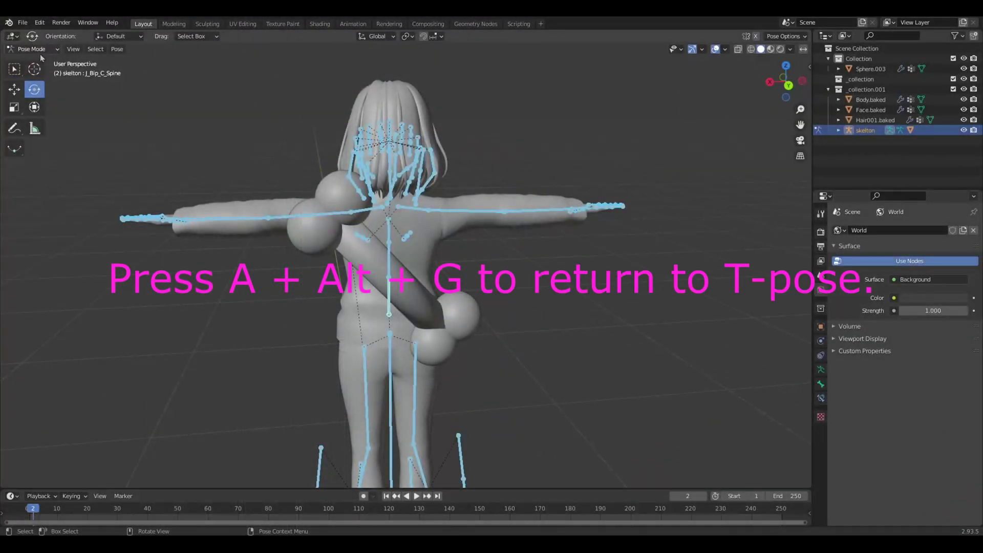
{"action": "left_click", "coordinate": [32, 48]}
{"action": "left_click", "coordinate": [445, 313]}
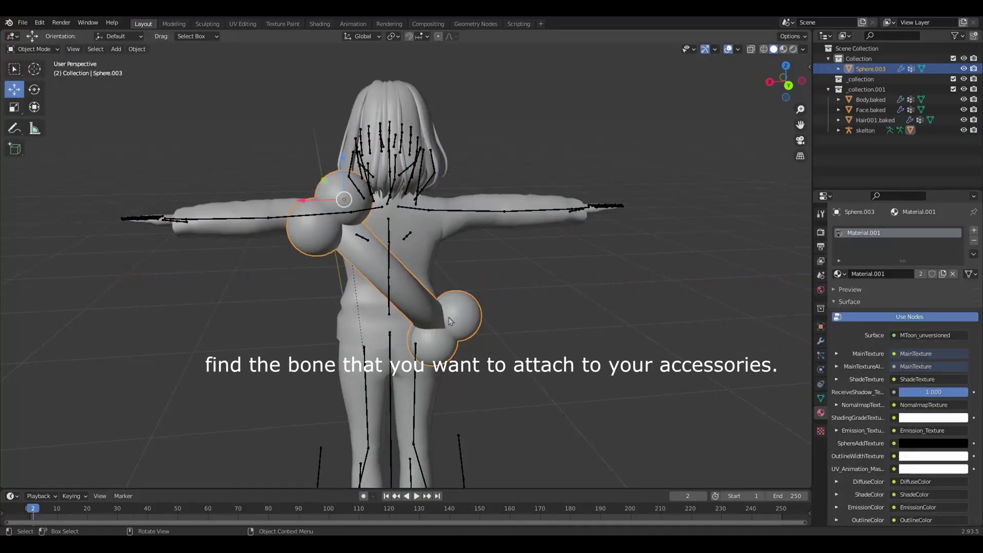
- Check the accessory's vertex groups, return the skeleton to Object Mode, and side-view Sphere.003
{"action": "left_click", "coordinate": [821, 399]}
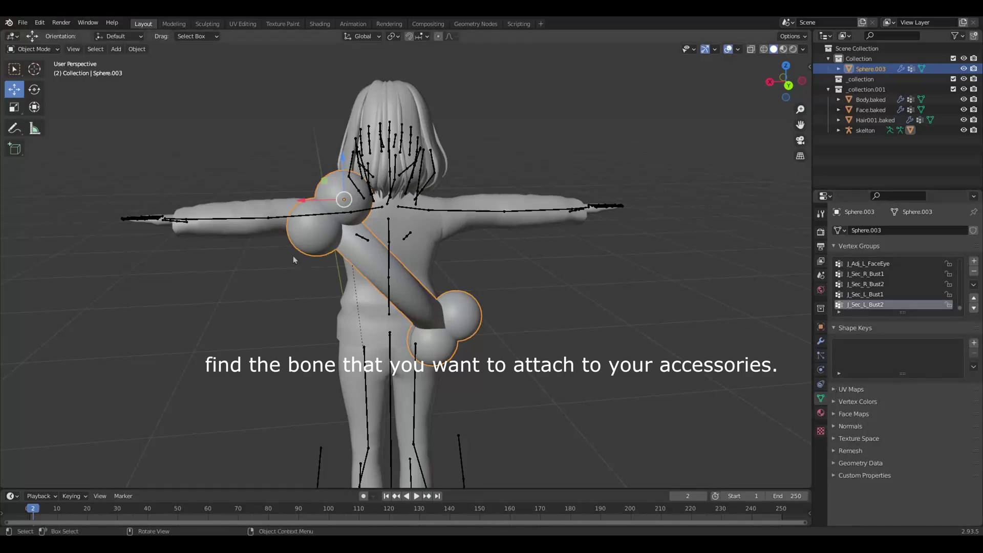
{"action": "left_click", "coordinate": [390, 269]}
{"action": "left_click", "coordinate": [33, 48]}
{"action": "left_click", "coordinate": [36, 82]}
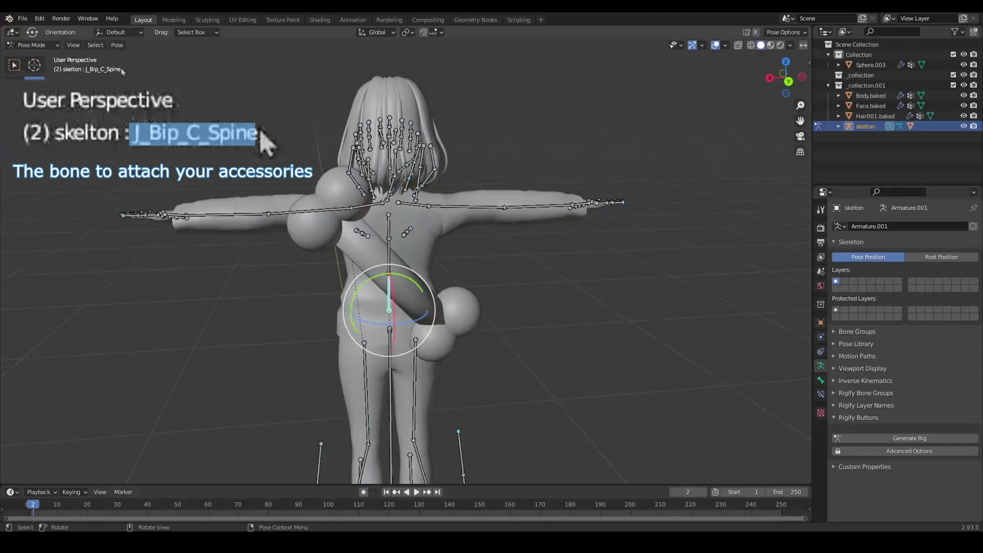
{"action": "left_click", "coordinate": [32, 45]}
{"action": "left_click", "coordinate": [30, 58]}
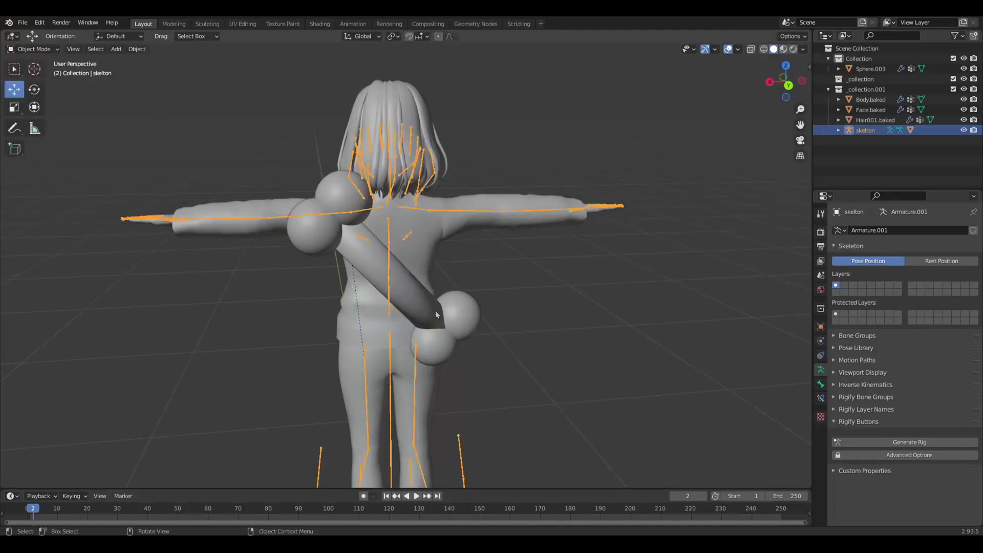
{"action": "left_click", "coordinate": [437, 322]}
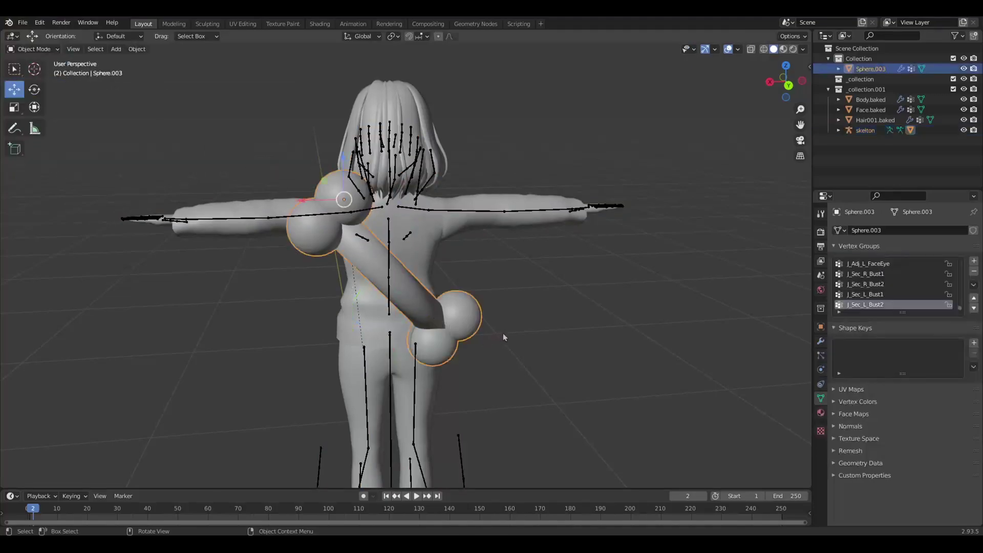
{"action": "mouse_move", "coordinate": [445, 275]}
{"action": "middle_mouse_down"}
{"action": "mouse_move", "coordinate": [552, 266]}
{"action": "mouse_move", "coordinate": [528, 264]}
{"action": "middle_mouse_up"}
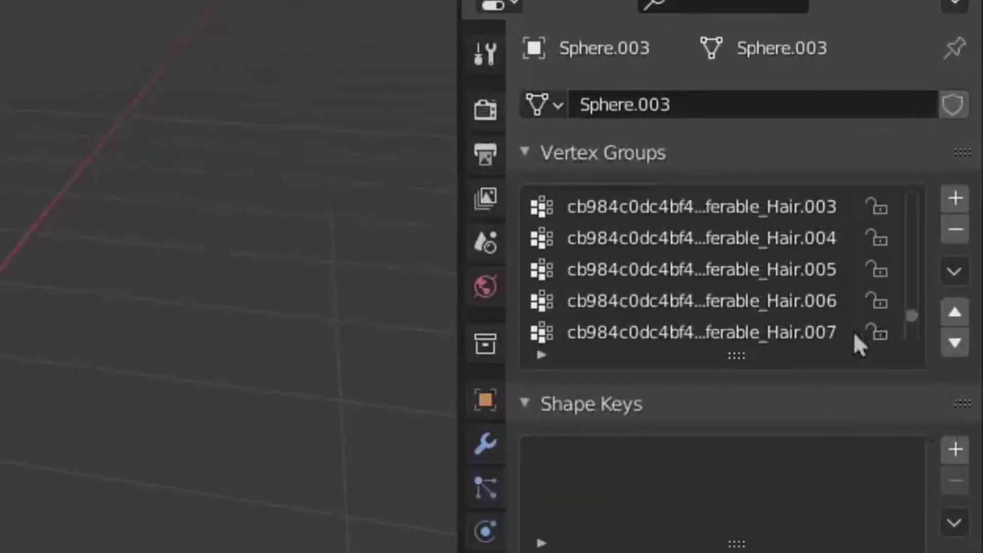
- Find and lock the J_Bip_C_Chest vertex group on the accessory
{"action": "scroll", "coordinate": [855, 335], "scroll_direction": "down", "scroll_amount": 10}
{"action": "scroll", "coordinate": [737, 358], "scroll_direction": "up", "scroll_amount": 10}
{"action": "scroll", "coordinate": [731, 358], "scroll_direction": "up", "scroll_amount": 10}
{"action": "scroll", "coordinate": [724, 358], "scroll_direction": "up", "scroll_amount": 10}
{"action": "scroll", "coordinate": [715, 352], "scroll_direction": "up", "scroll_amount": 10}
{"action": "scroll", "coordinate": [719, 348], "scroll_direction": "up", "scroll_amount": 5}
{"action": "scroll", "coordinate": [720, 352], "scroll_direction": "up", "scroll_amount": 4}
{"action": "scroll", "coordinate": [722, 353], "scroll_direction": "up", "scroll_amount": 6}
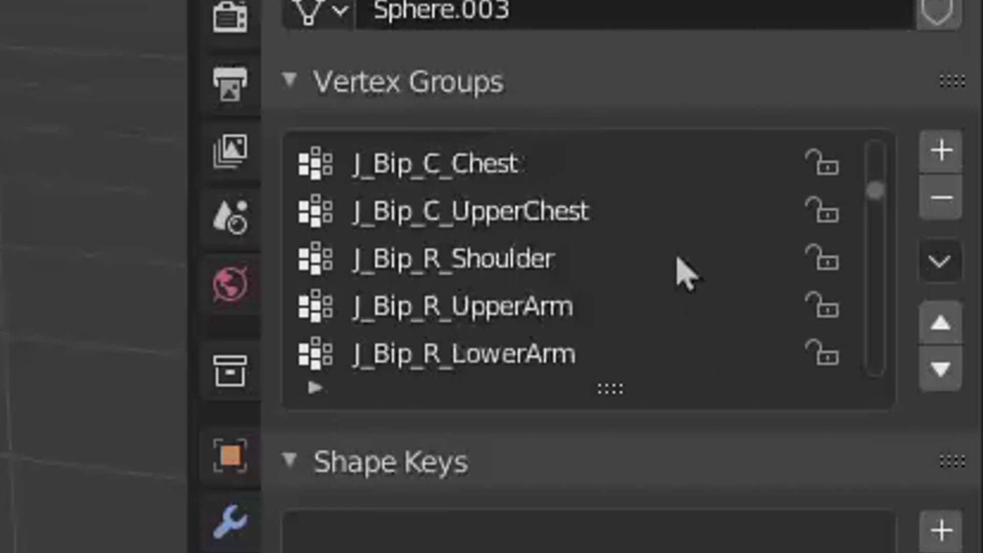
{"action": "left_click", "coordinate": [606, 178]}
{"action": "scroll", "coordinate": [594, 199], "scroll_direction": "up", "scroll_amount": 2}
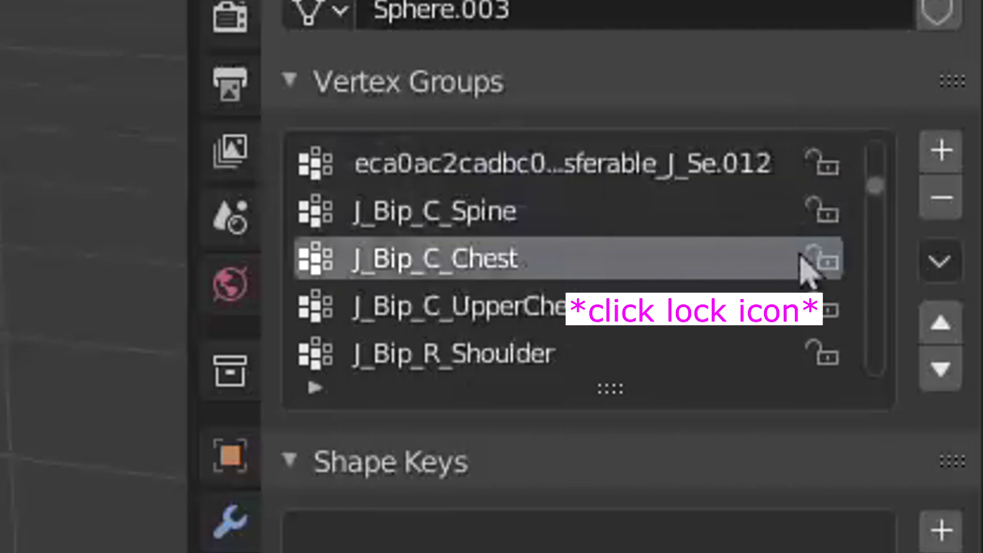
{"action": "left_click", "coordinate": [824, 261]}
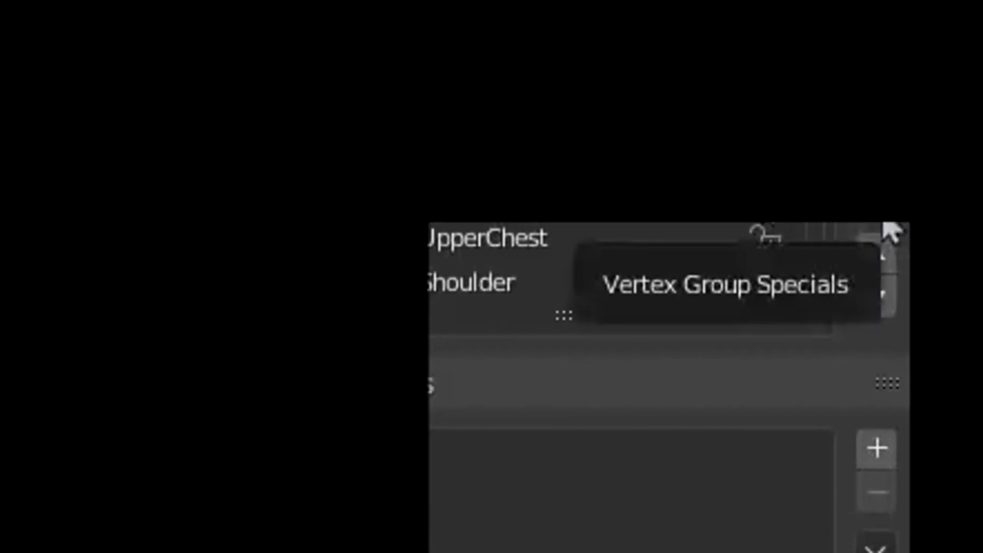
- Delete all unlocked vertex groups and switch the accessory to Weight Paint mode
{"action": "left_click", "coordinate": [942, 269]}
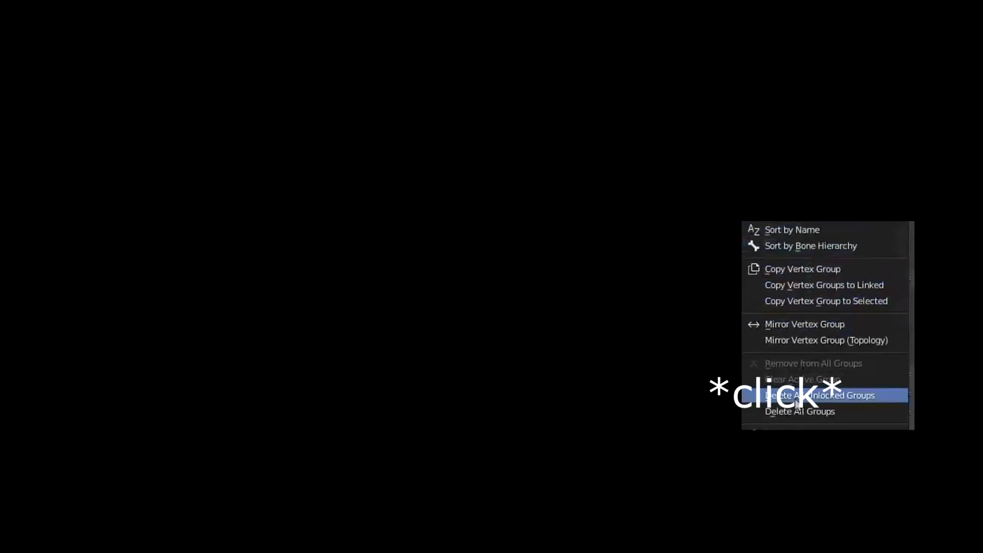
{"action": "left_click", "coordinate": [442, 397]}
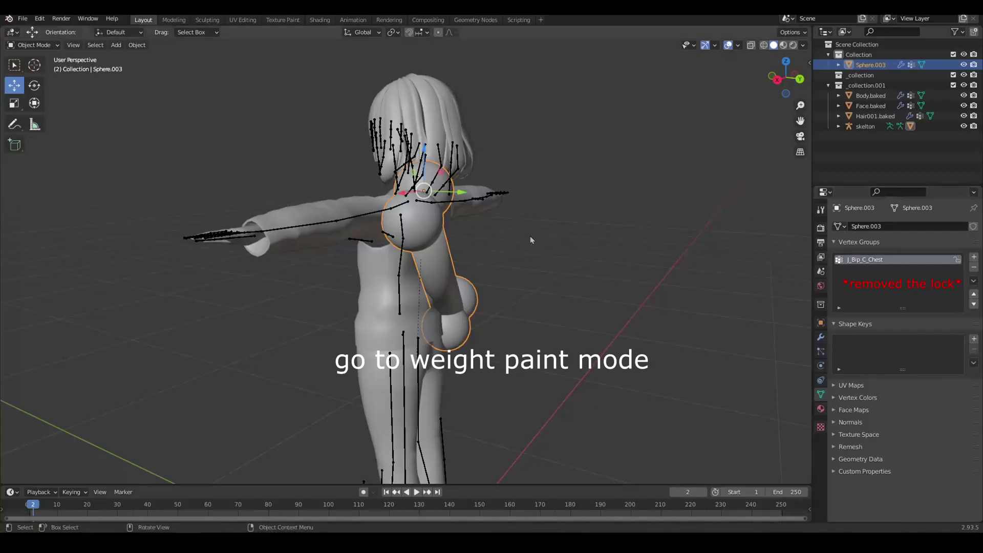
{"action": "left_click", "coordinate": [45, 45]}
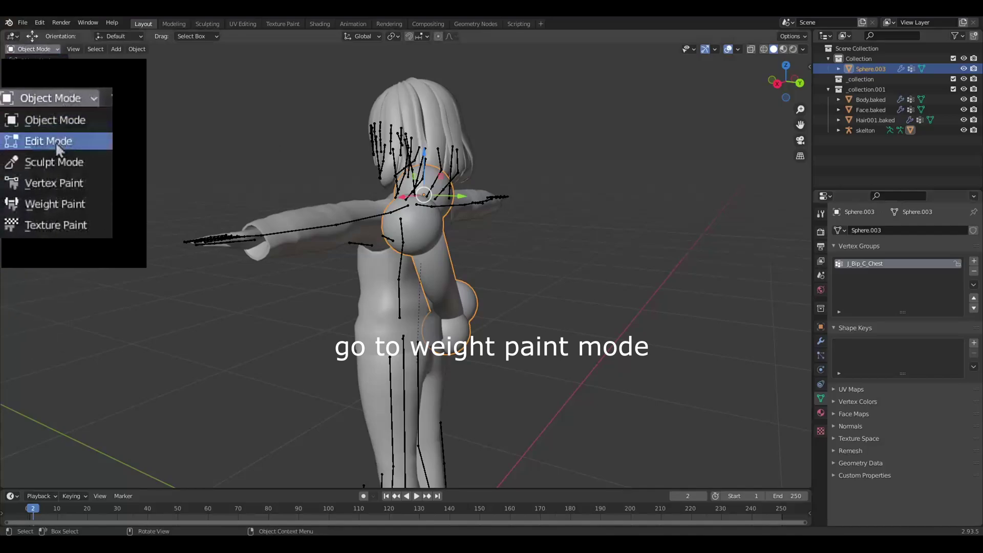
{"action": "left_click", "coordinate": [55, 204]}
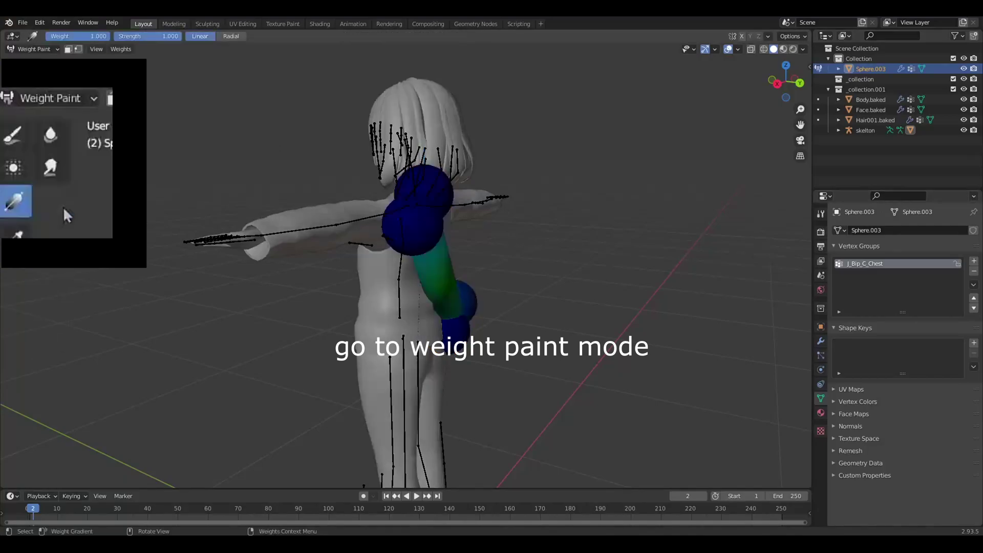
- Paint the entire accessory at weight 1.0 with the Gradient tool, then return to Object Mode
{"action": "middle_click_drag", "start_coordinate": [452, 250], "coordinate": [384, 256]}
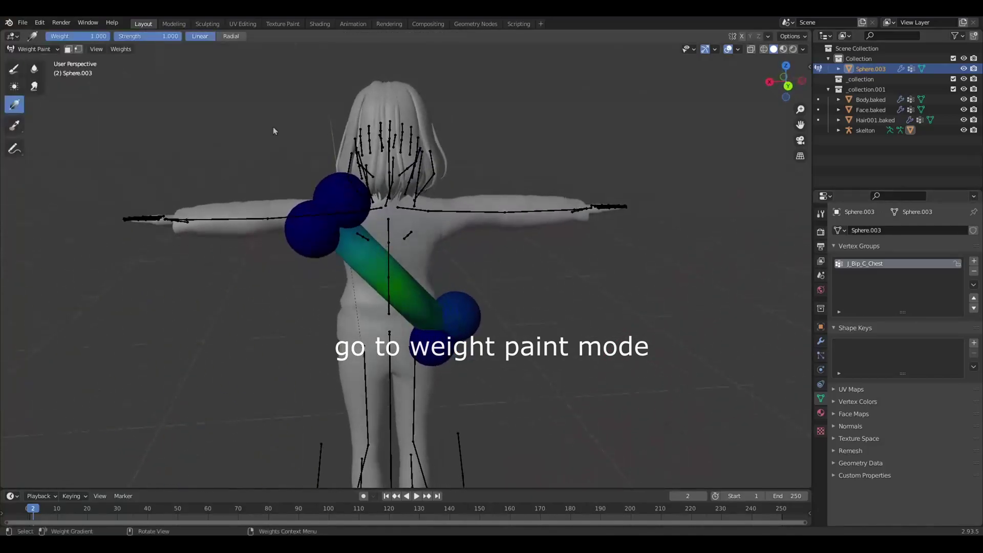
{"action": "left_click_drag", "start_coordinate": [92, 36], "coordinate": [69, 36]}
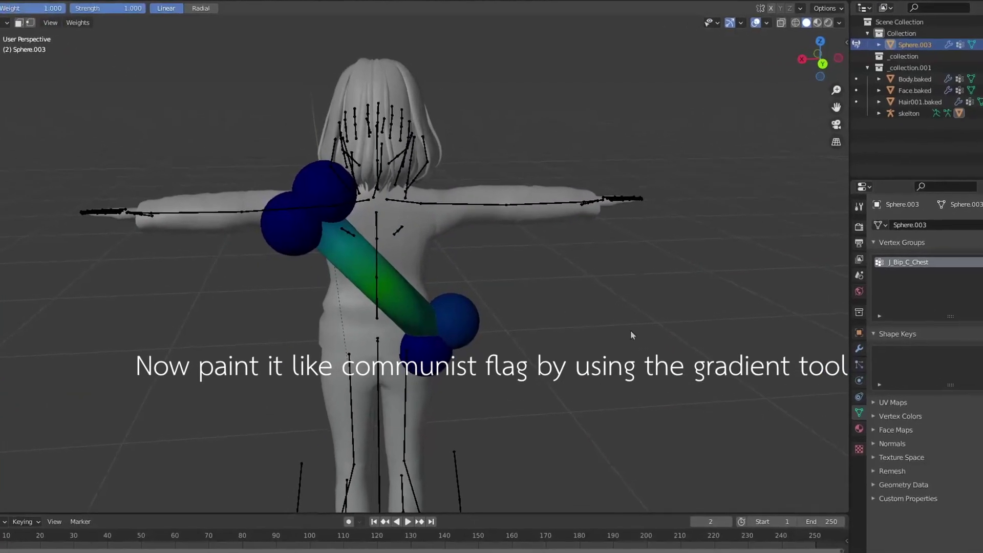
{"action": "left_click_drag", "start_coordinate": [620, 324], "coordinate": [674, 341]}
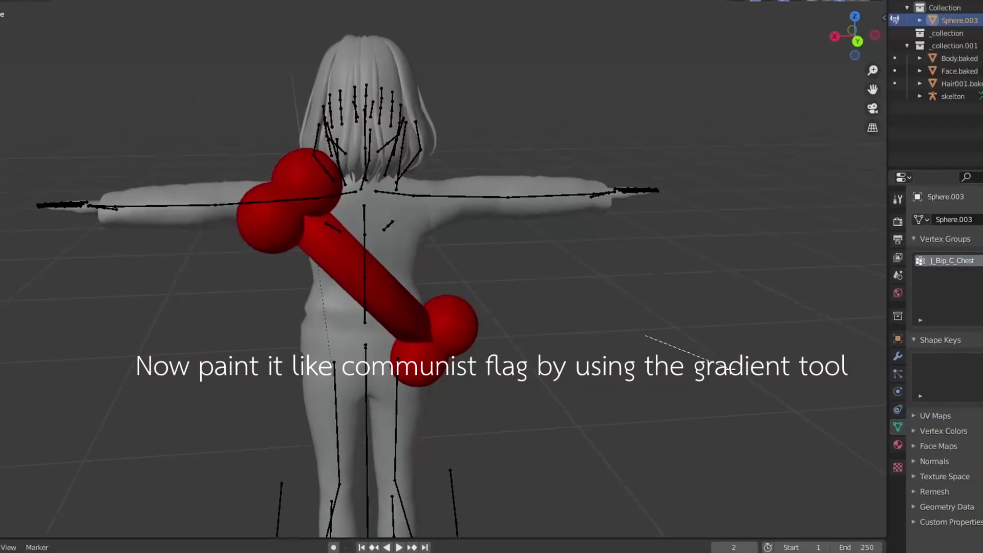
{"action": "left_click", "coordinate": [33, 48]}
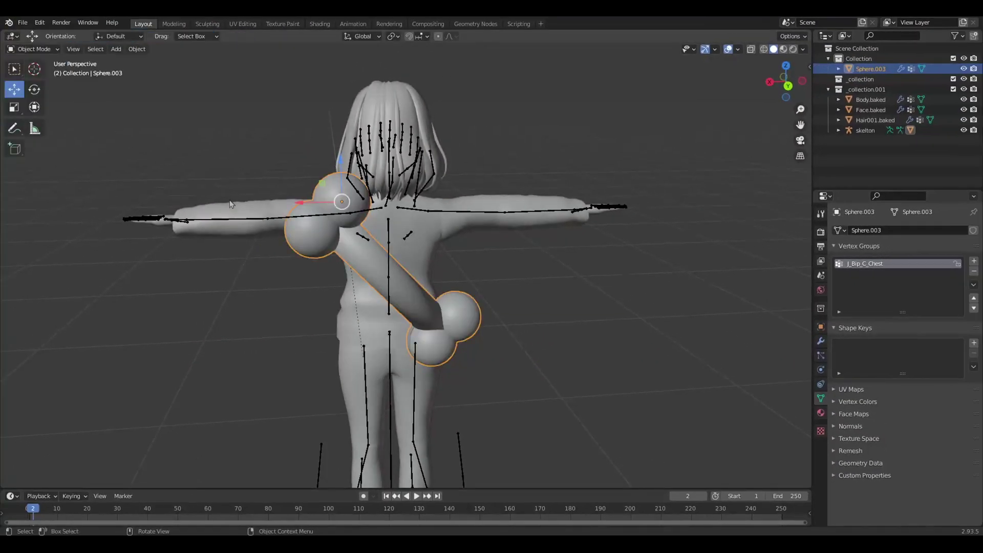
- Put the skelton armature in Pose Mode and rotate the chest bone to test deformation
{"action": "middle_click_drag", "start_coordinate": [283, 244], "coordinate": [499, 271]}
{"action": "left_click", "coordinate": [420, 262]}
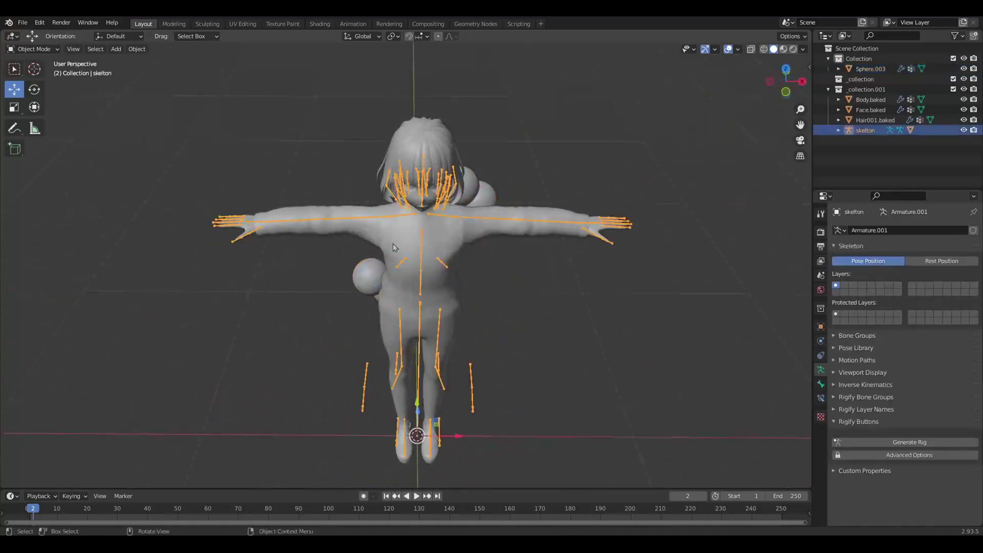
{"action": "left_click", "coordinate": [30, 83]}
{"action": "left_click", "coordinate": [34, 89]}
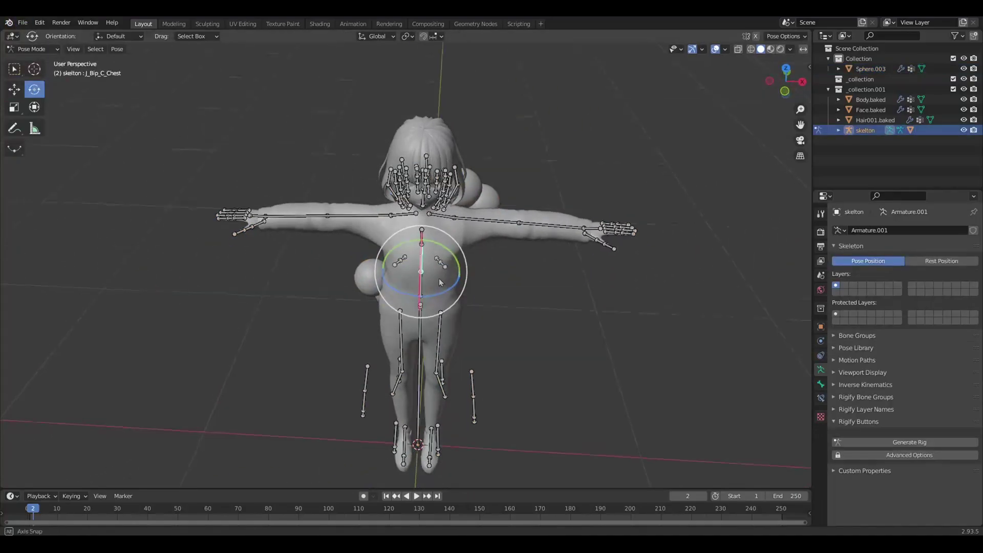
{"action": "middle_click_drag", "start_coordinate": [420, 256], "coordinate": [389, 215]}
{"action": "key", "text": "r"}
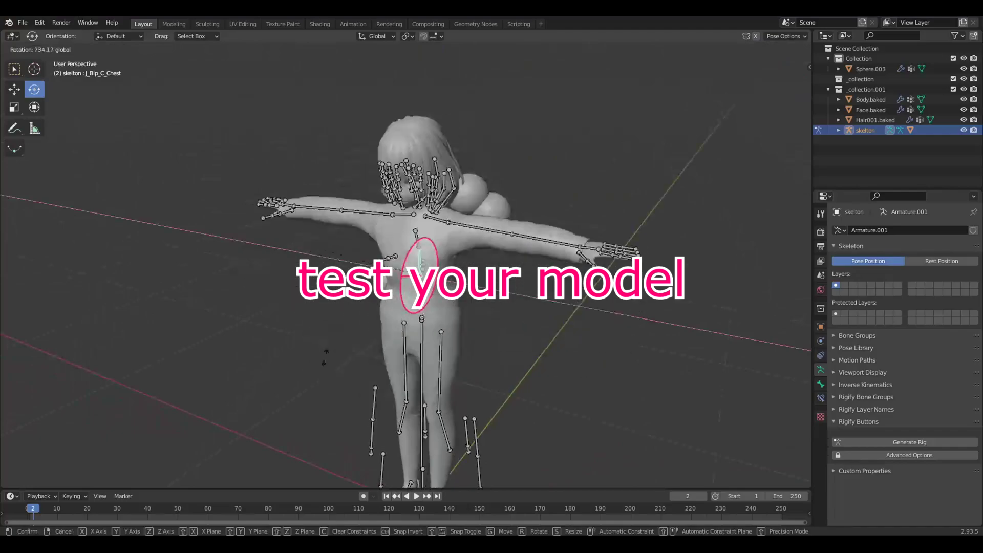
{"action": "left_click", "coordinate": [456, 321]}
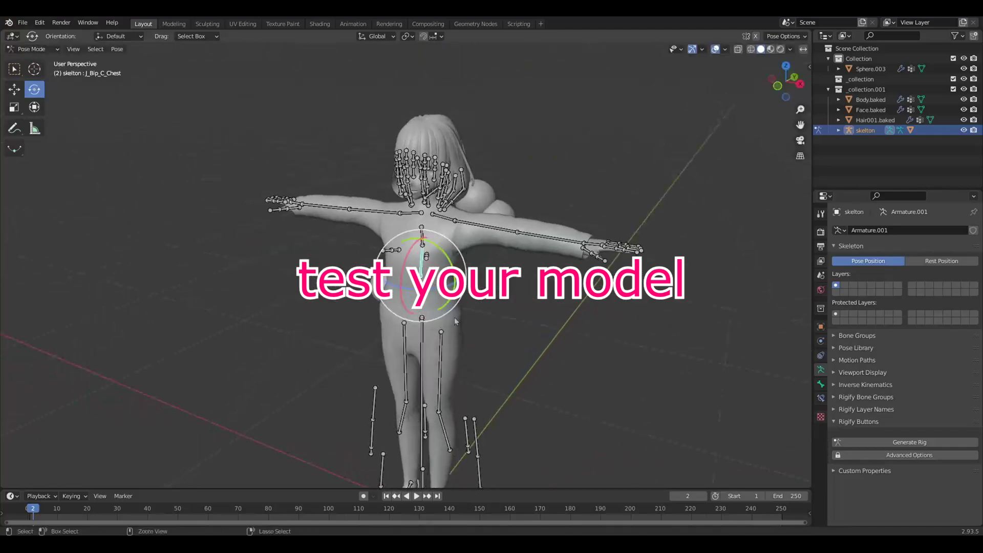
- Rotate J_Bip_C_Spine, J_Bip_C_UpperChest and J_Bip_C_Chest to confirm the accessory follows
{"action": "left_click", "coordinate": [421, 307]}
{"action": "mouse_move", "coordinate": [424, 305]}
{"action": "left_mouse_down"}
{"action": "mouse_move", "coordinate": [442, 239]}
{"action": "mouse_move", "coordinate": [630, 287]}
{"action": "left_mouse_up"}
{"action": "left_click", "coordinate": [444, 235]}
{"action": "mouse_move", "coordinate": [630, 287]}
{"action": "middle_mouse_down"}
{"action": "mouse_move", "coordinate": [666, 336]}
{"action": "mouse_move", "coordinate": [653, 281]}
{"action": "mouse_move", "coordinate": [336, 292]}
{"action": "middle_mouse_up"}
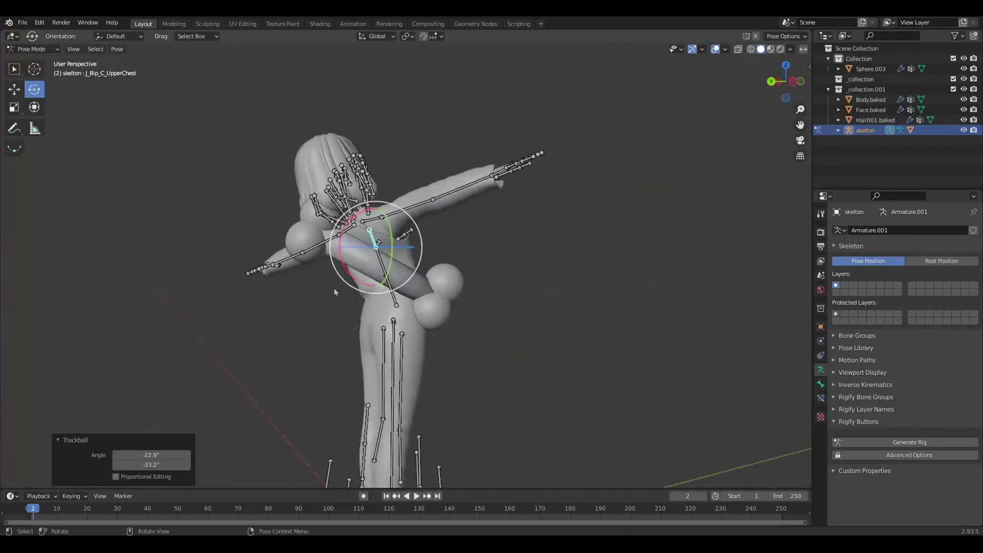
{"action": "left_click", "coordinate": [388, 273]}
{"action": "left_click_drag", "start_coordinate": [389, 272], "coordinate": [448, 334]}
{"action": "mouse_move", "coordinate": [448, 334]}
{"action": "middle_mouse_down"}
{"action": "mouse_move", "coordinate": [619, 339]}
{"action": "mouse_move", "coordinate": [512, 322]}
{"action": "mouse_move", "coordinate": [514, 269]}
{"action": "middle_mouse_up"}
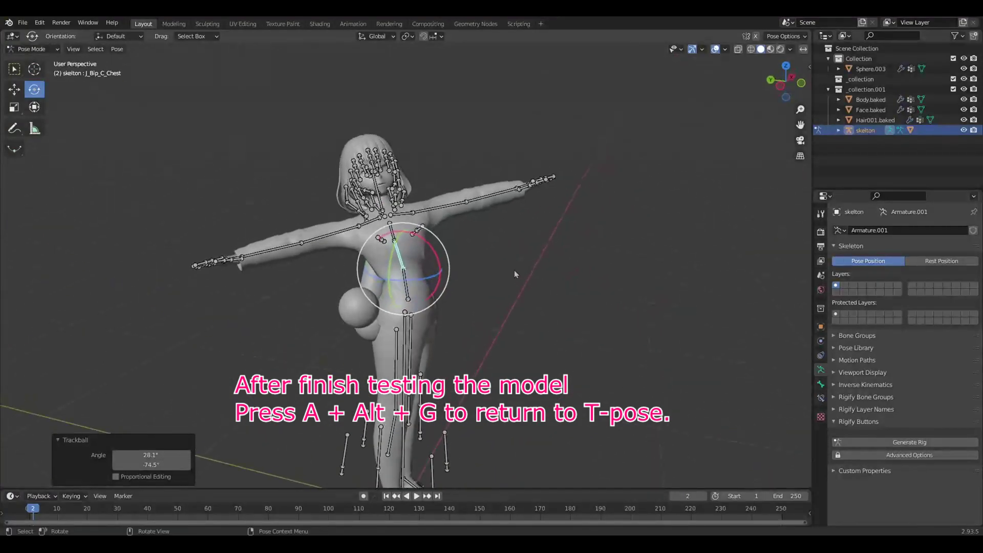
- Clear all bone rotations back to T-pose and return to Object Mode
{"action": "key", "text": "a"}
{"action": "key", "text": "alt+g"}
{"action": "key", "text": "alt+a"}
{"action": "mouse_move", "coordinate": [532, 331]}
{"action": "middle_mouse_down"}
{"action": "mouse_move", "coordinate": [541, 325]}
{"action": "mouse_move", "coordinate": [444, 315]}
{"action": "mouse_move", "coordinate": [453, 304]}
{"action": "middle_mouse_up"}
{"action": "scroll", "coordinate": [453, 304], "scroll_direction": "up", "scroll_amount": 2}
{"action": "left_click", "coordinate": [32, 49]}
{"action": "key", "text": "alt+a"}
{"action": "middle_click_drag", "start_coordinate": [418, 308], "coordinate": [418, 273]}
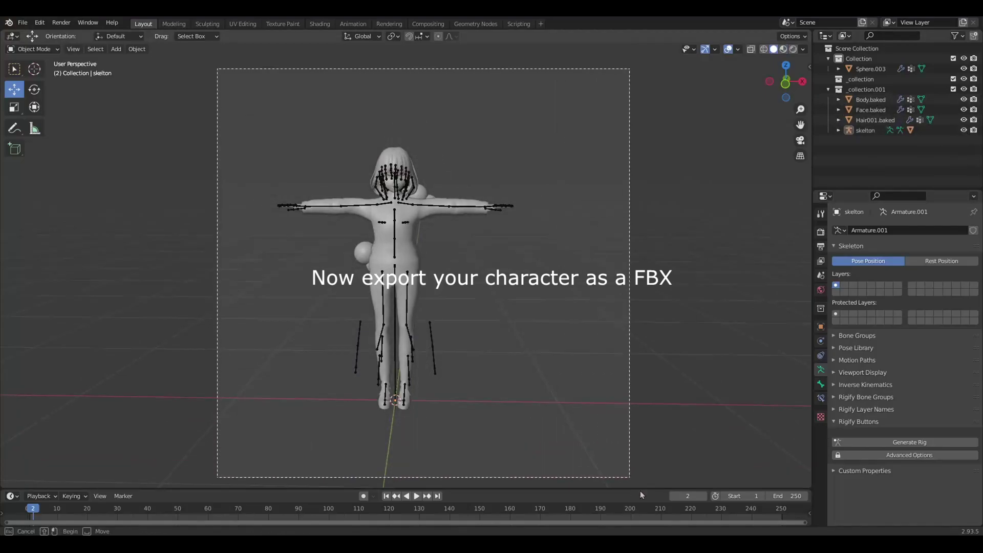
- Box-select everything, export it as FBX named anime girl.fbx, then quit Blender
{"action": "left_click_drag", "start_coordinate": [640, 491], "coordinate": [606, 439]}
{"action": "left_click", "coordinate": [23, 23]}
{"action": "mouse_move", "coordinate": [154, 70]}
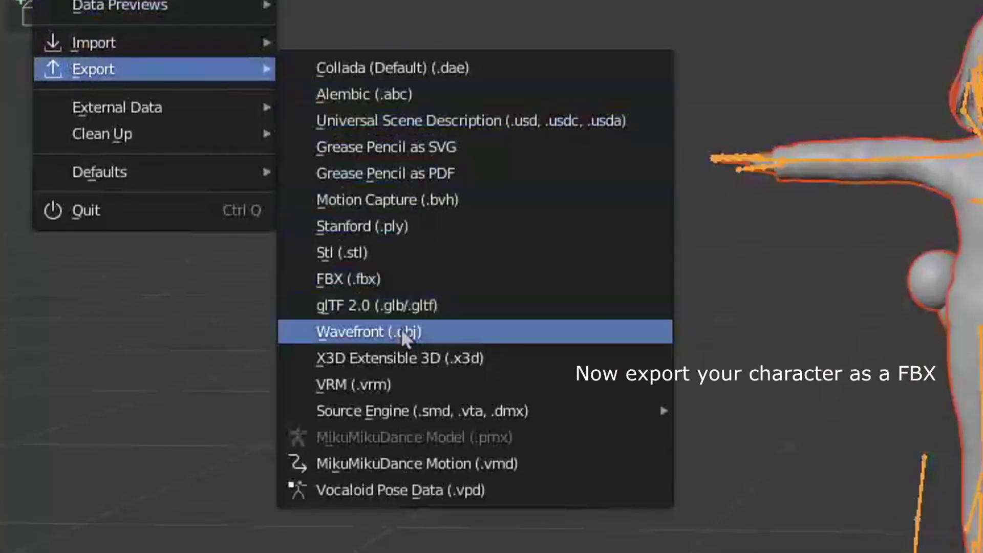
{"action": "left_click", "coordinate": [369, 278]}
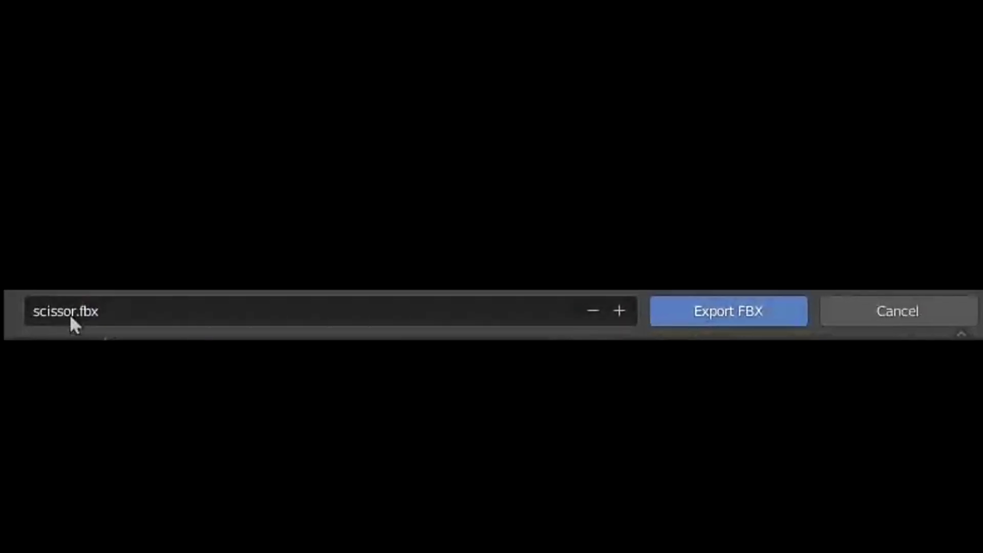
{"action": "left_click", "coordinate": [74, 313]}
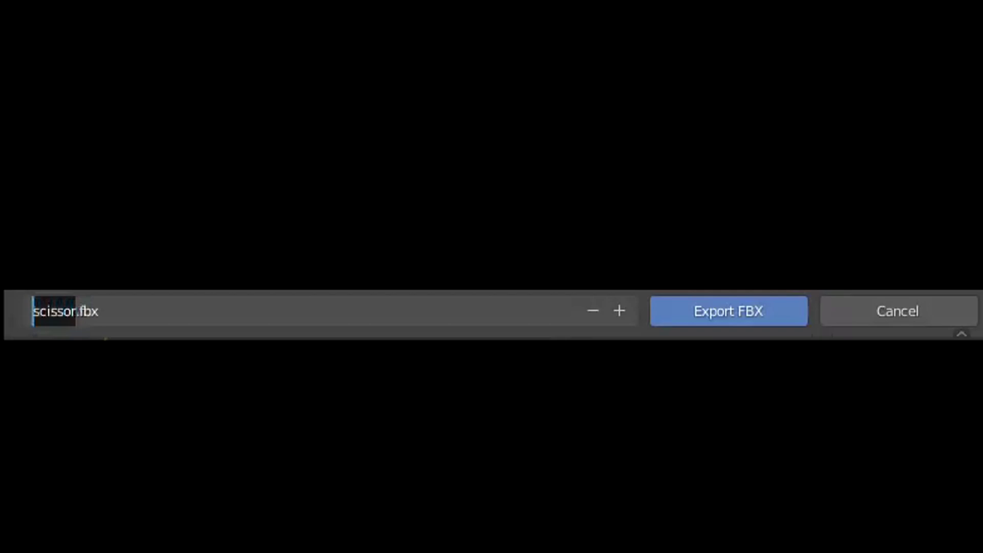
{"action": "type", "text": "anime girl"}
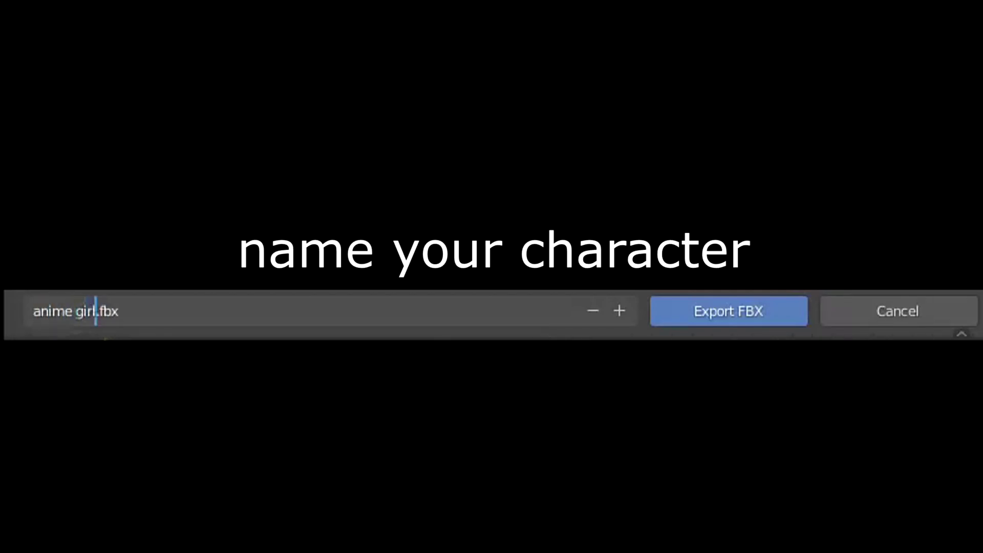
{"action": "key", "text": "Return"}
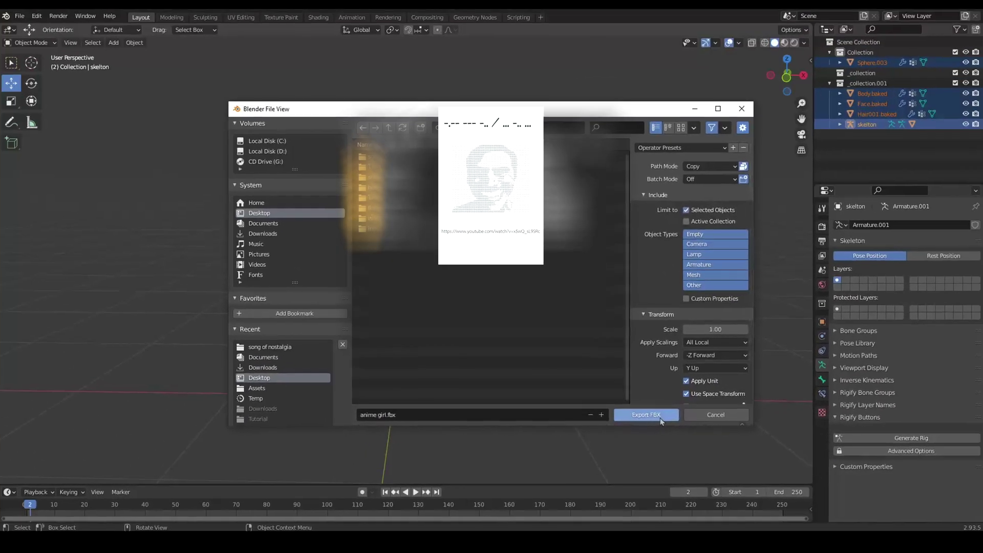
{"action": "left_click", "coordinate": [658, 414]}
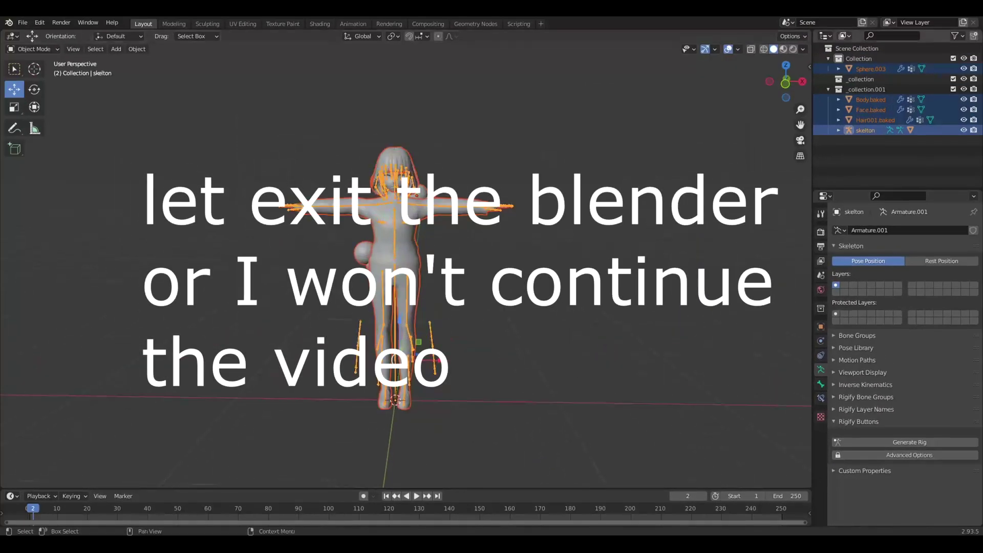
{"action": "key", "text": "ctrl+q"}
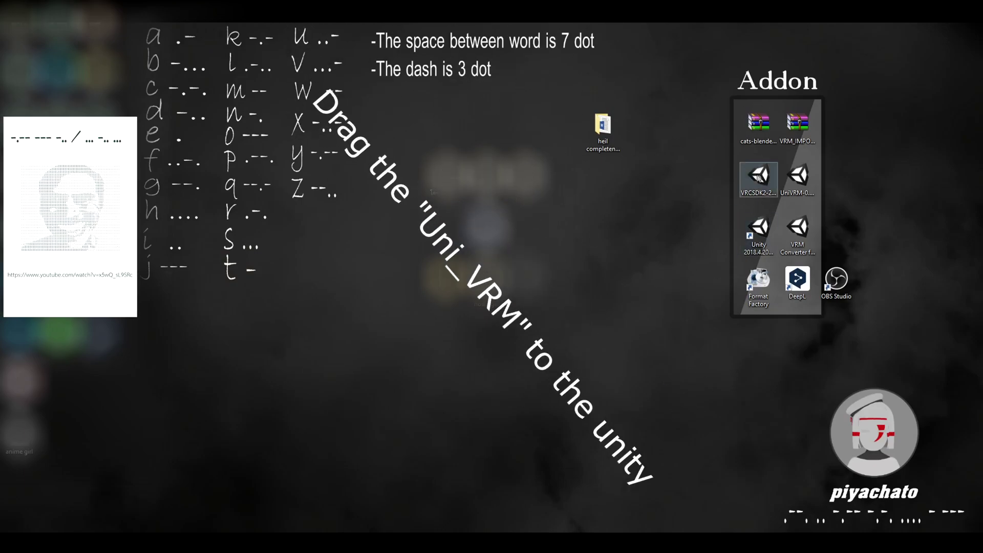
- Drag the UniVRM-0.45 unitypackage from the desktop Addon folder into the Unity editor
{"action": "left_click", "coordinate": [797, 243]}
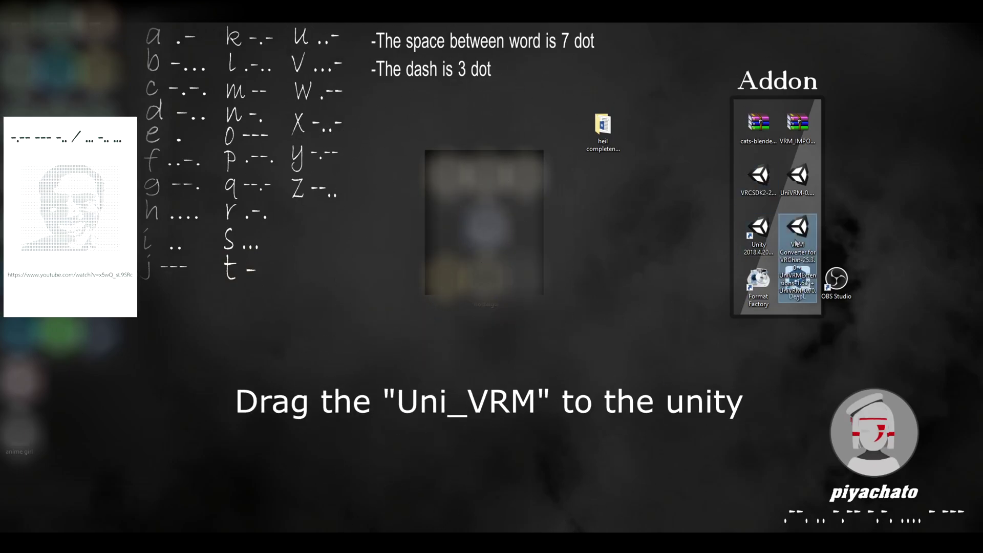
{"action": "left_click", "coordinate": [794, 194]}
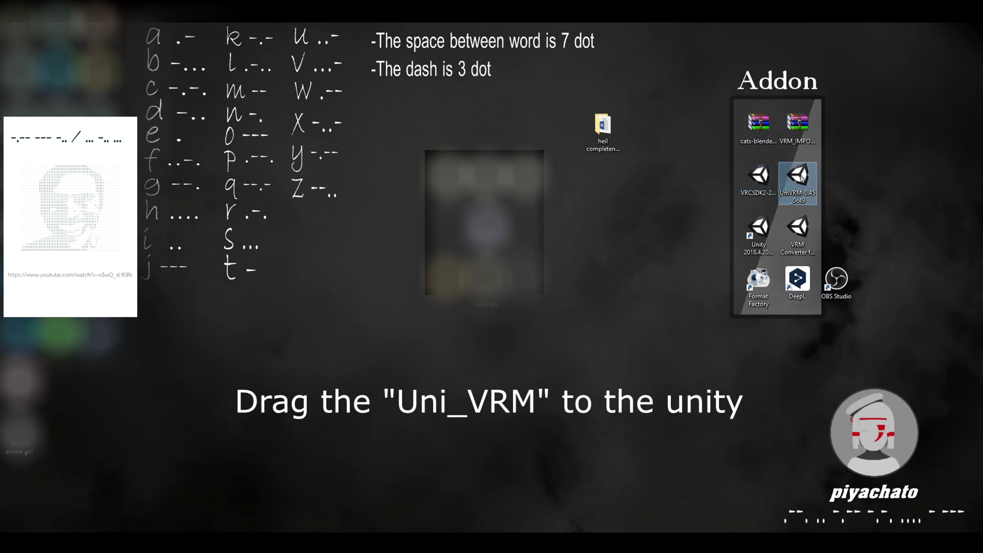
{"action": "left_click_drag", "start_coordinate": [745, 191], "coordinate": [685, 193]}
{"action": "left_click_drag", "start_coordinate": [656, 205], "coordinate": [305, 521]}
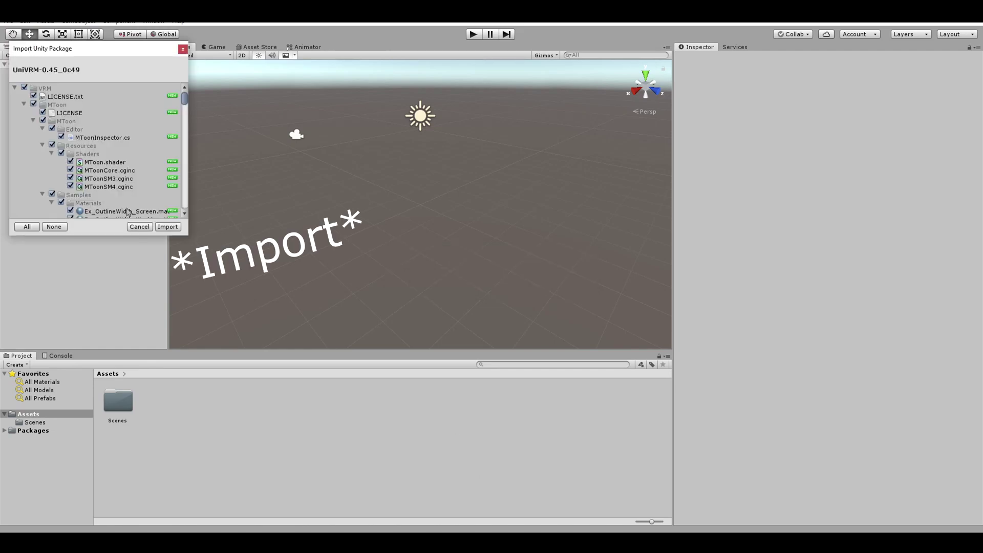
- Import all UniVRM package files and add the anime girl FBX to the Assets folder
{"action": "left_click", "coordinate": [169, 227]}
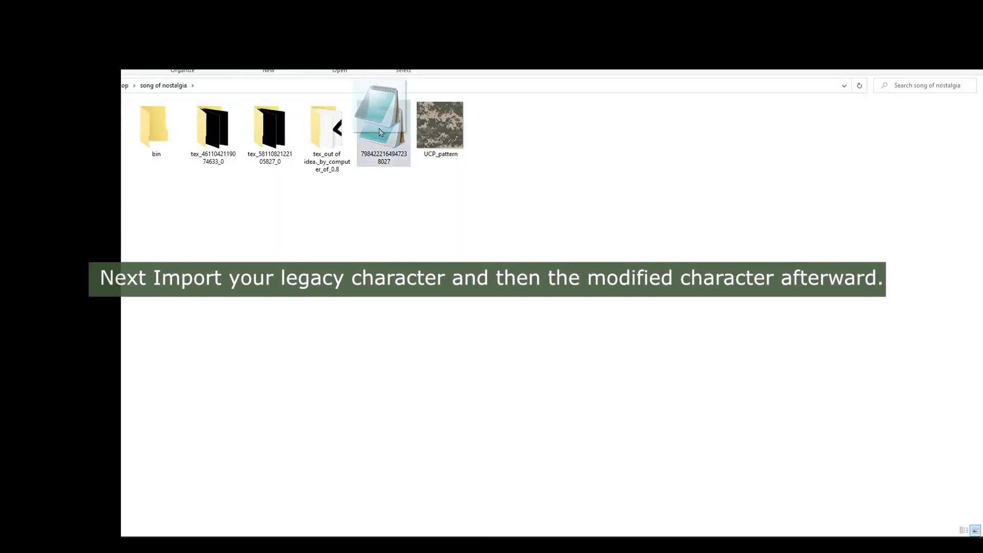
{"action": "mouse_move", "coordinate": [380, 132]}
{"action": "left_mouse_down"}
{"action": "mouse_move", "coordinate": [253, 481]}
{"action": "mouse_move", "coordinate": [274, 412]}
{"action": "left_mouse_up"}
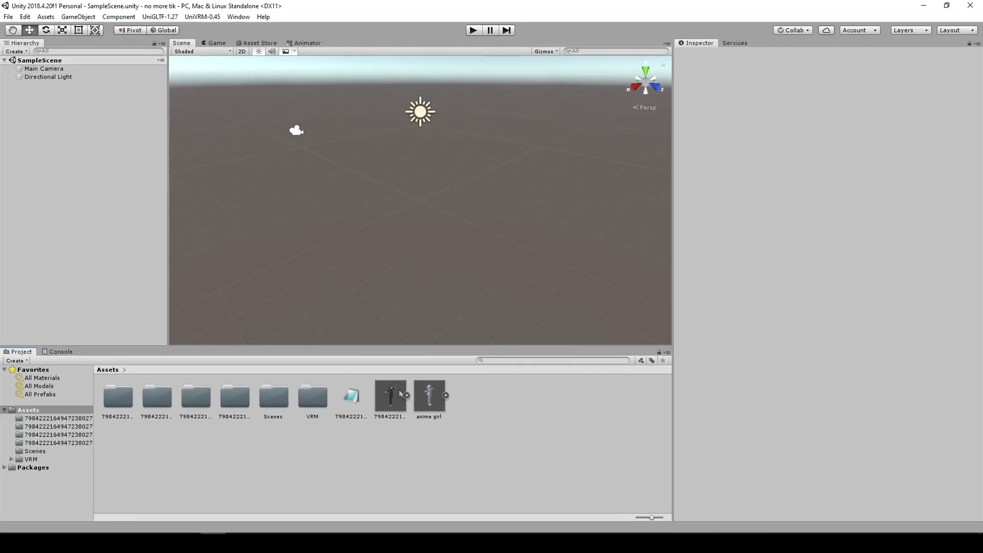
{"action": "left_click", "coordinate": [390, 397]}
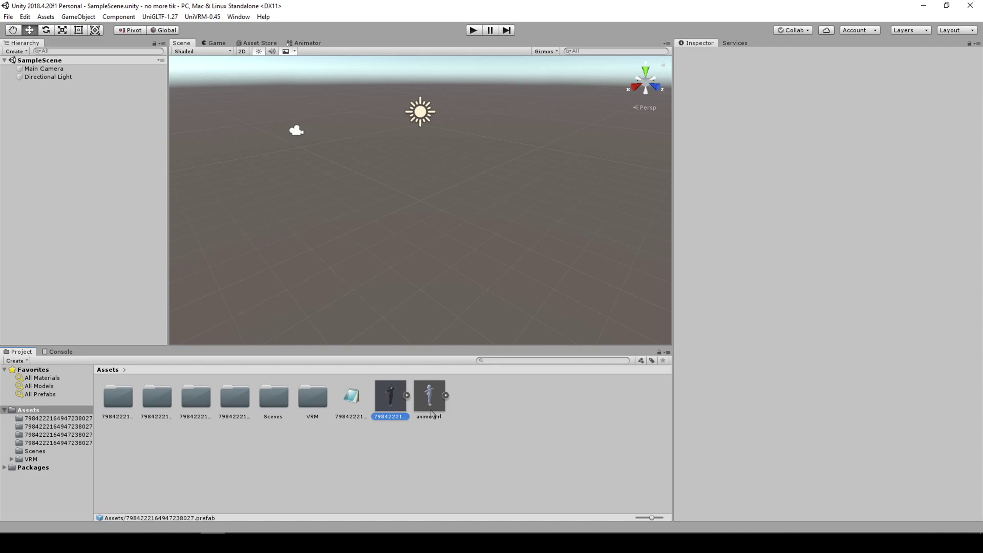
- Set the anime girl model's rig Animation Type to Humanoid and apply it
{"action": "left_click", "coordinate": [436, 402]}
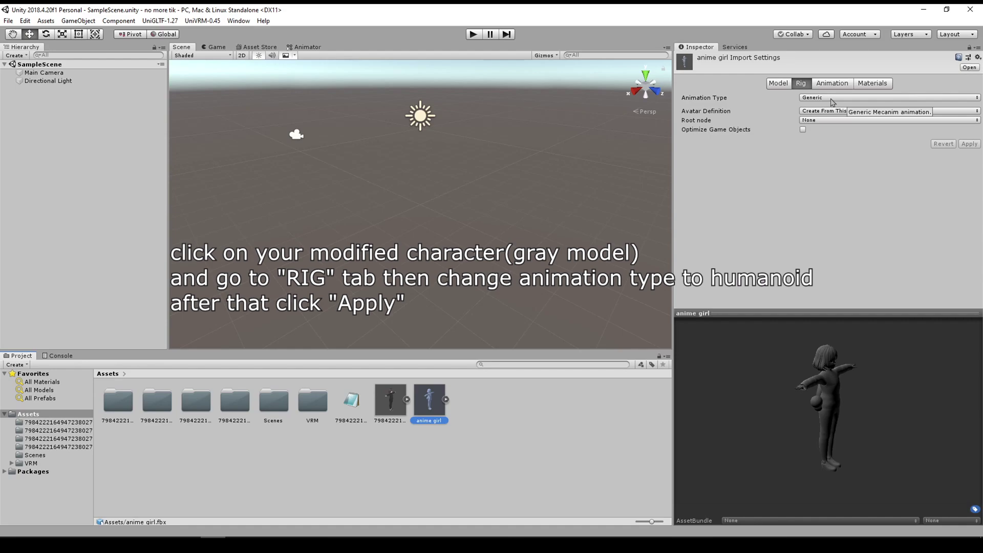
{"action": "mouse_move", "coordinate": [767, 350]}
{"action": "left_mouse_down"}
{"action": "mouse_move", "coordinate": [910, 449]}
{"action": "mouse_move", "coordinate": [935, 434]}
{"action": "left_mouse_up"}
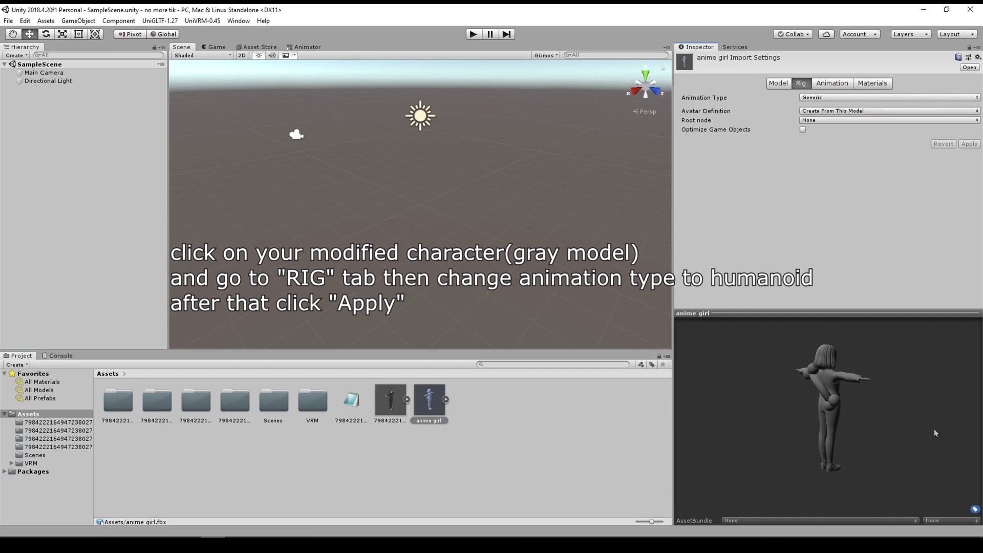
{"action": "left_click", "coordinate": [830, 98]}
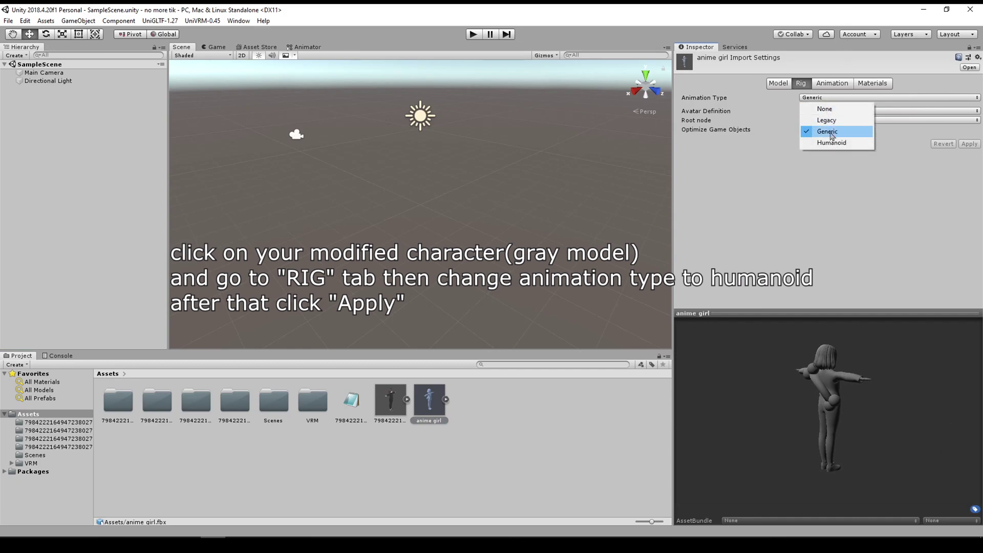
{"action": "left_click", "coordinate": [831, 144]}
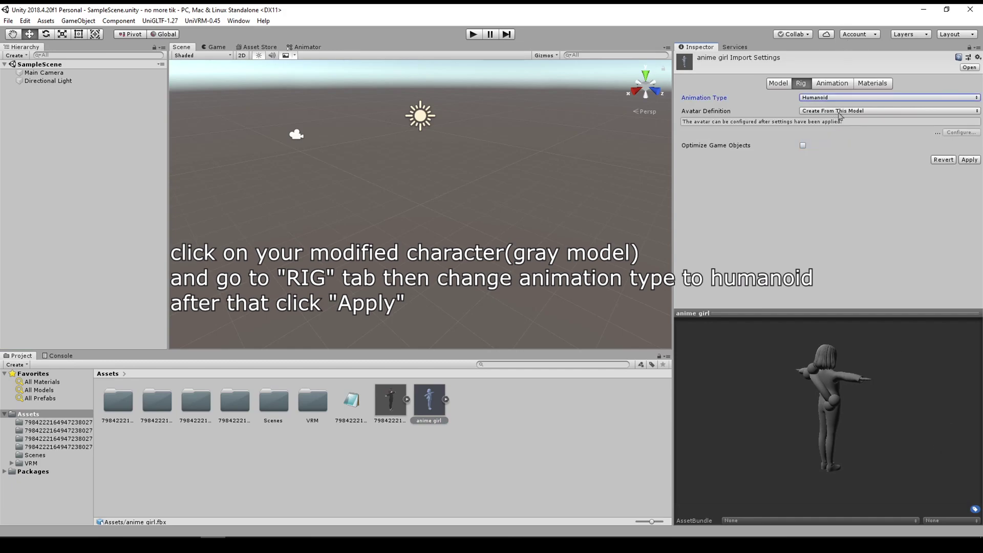
{"action": "left_click", "coordinate": [964, 160]}
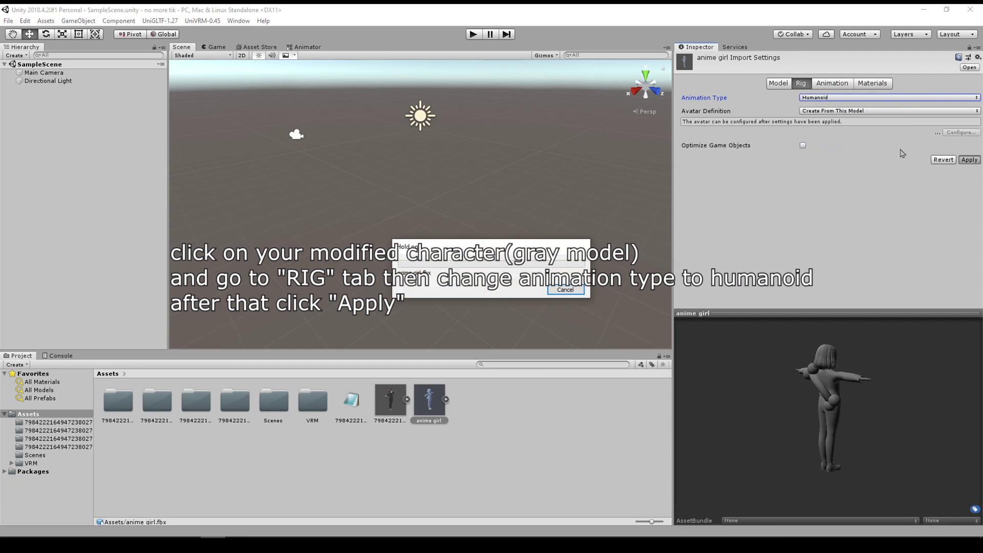
{"action": "right_click", "coordinate": [506, 418]}
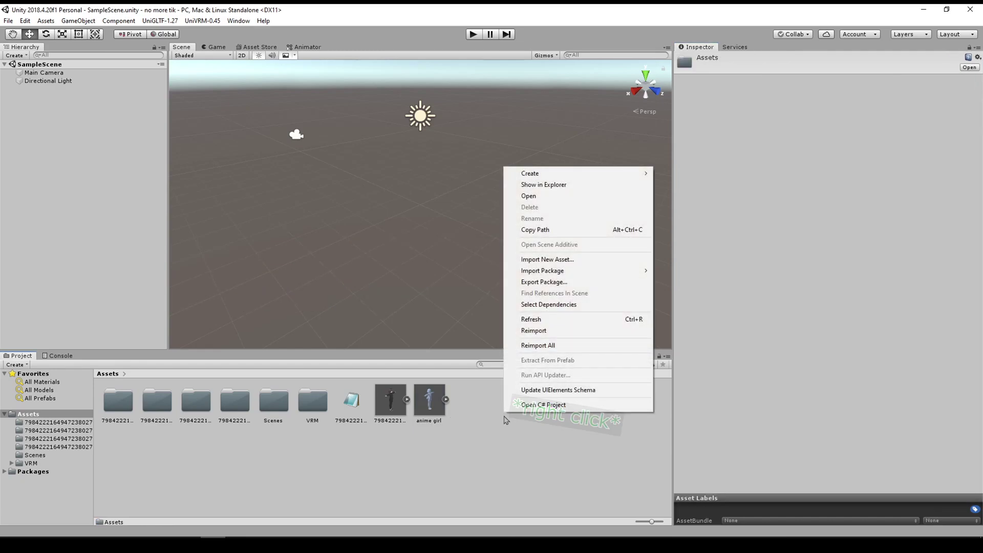
{"action": "mouse_move", "coordinate": [646, 92]}
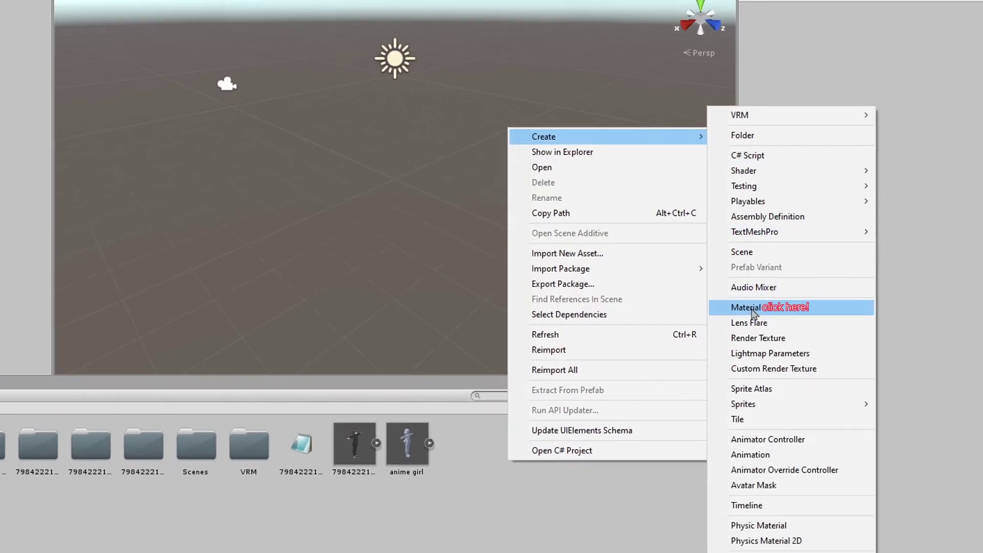
- Create a New Material using the accessory texture as Albedo and the VRM/MToon shader
{"action": "left_click", "coordinate": [826, 317]}
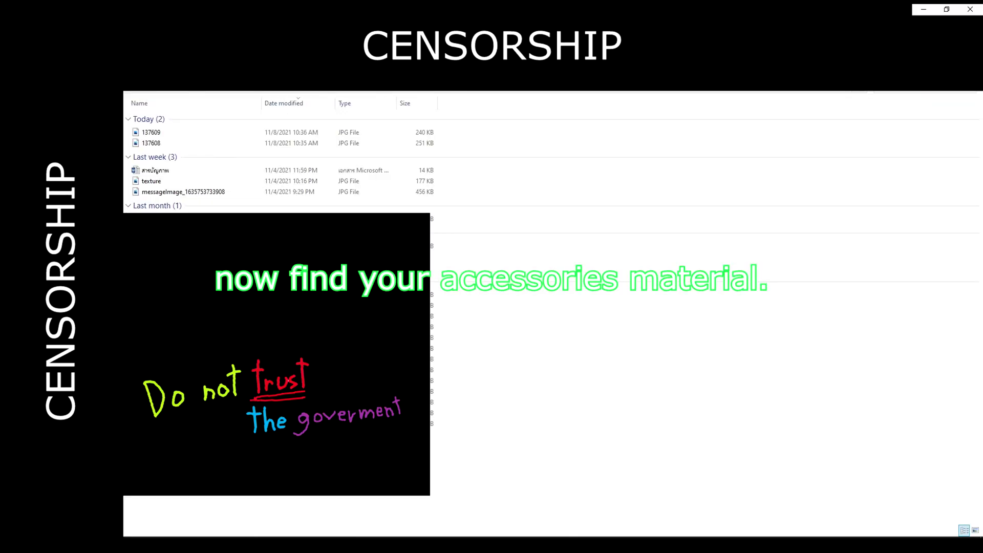
{"action": "mouse_move", "coordinate": [145, 183]}
{"action": "left_mouse_down"}
{"action": "mouse_move", "coordinate": [220, 517]}
{"action": "mouse_move", "coordinate": [533, 478]}
{"action": "left_mouse_up"}
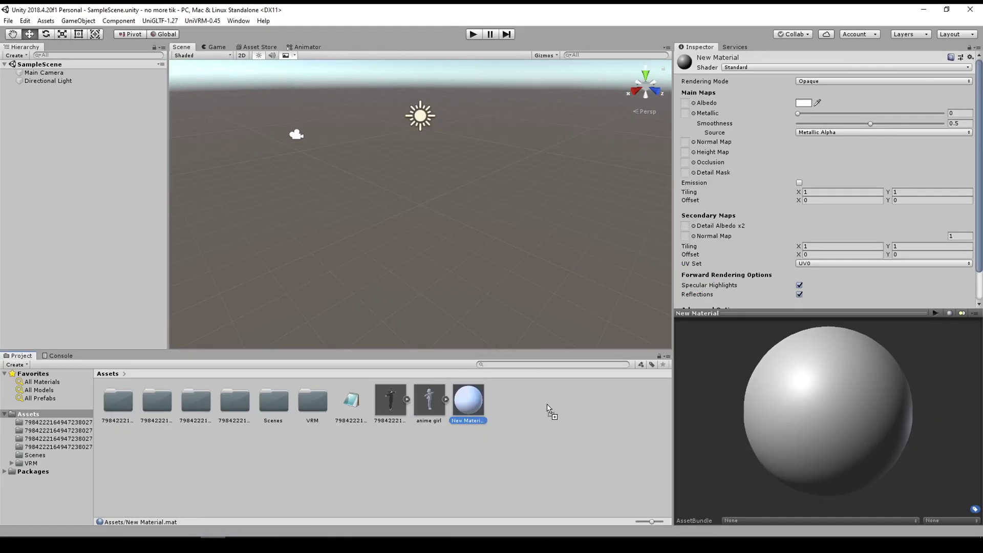
{"action": "mouse_move", "coordinate": [504, 412]}
{"action": "left_mouse_down"}
{"action": "mouse_move", "coordinate": [711, 89]}
{"action": "mouse_move", "coordinate": [689, 88]}
{"action": "left_mouse_up"}
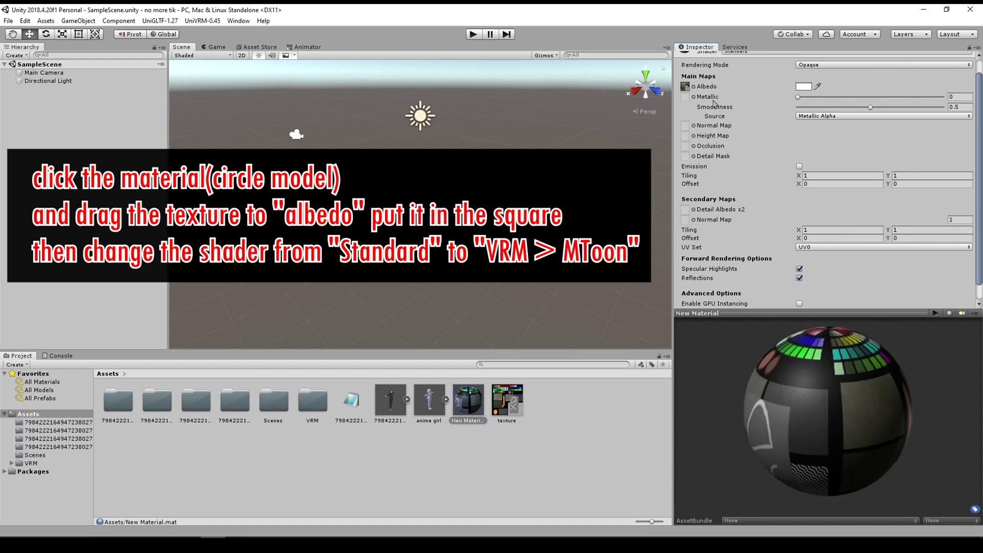
{"action": "scroll", "coordinate": [784, 154], "scroll_direction": "up", "scroll_amount": 2}
{"action": "left_click", "coordinate": [801, 67]}
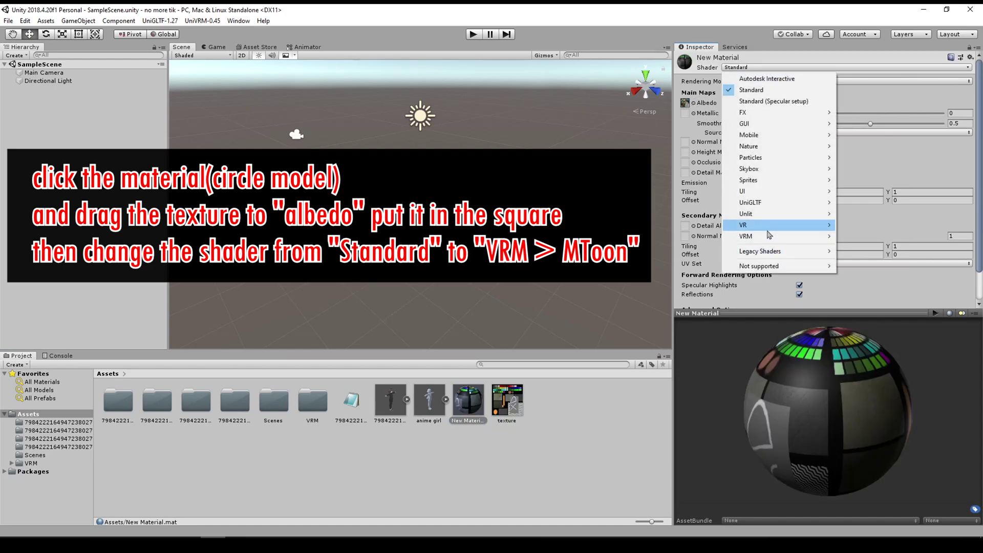
{"action": "mouse_move", "coordinate": [746, 236]}
{"action": "left_click", "coordinate": [879, 238]}
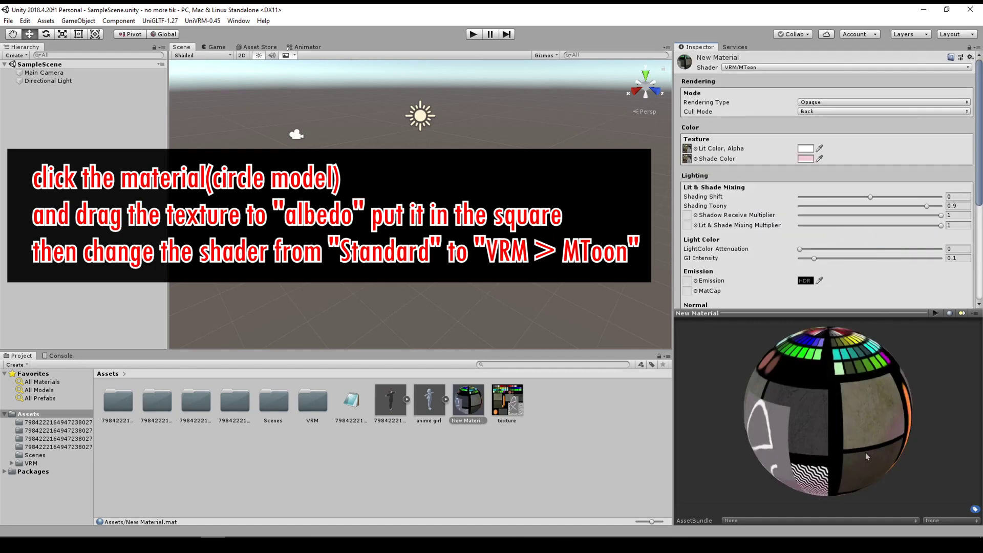
{"action": "left_click_drag", "start_coordinate": [776, 428], "coordinate": [732, 425]}
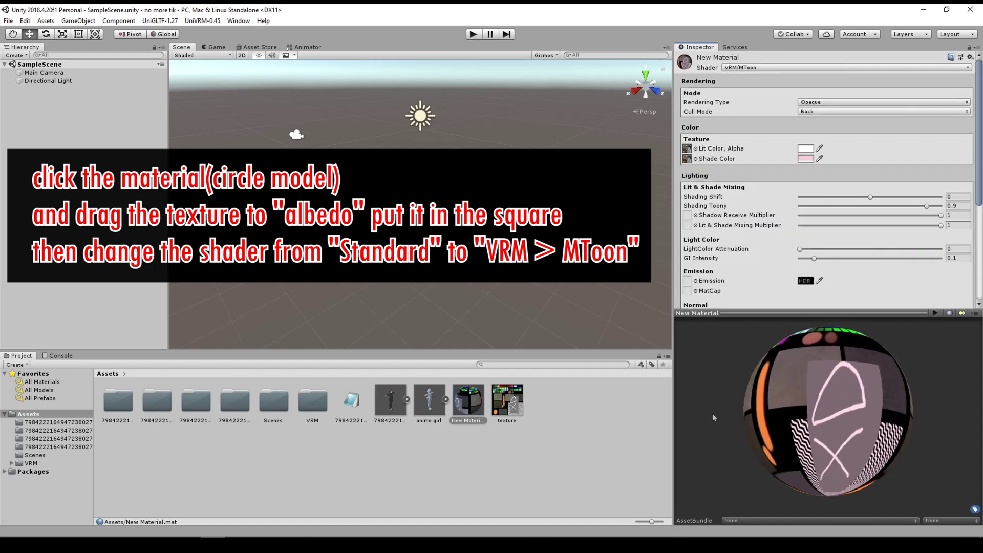
{"action": "left_click", "coordinate": [429, 400]}
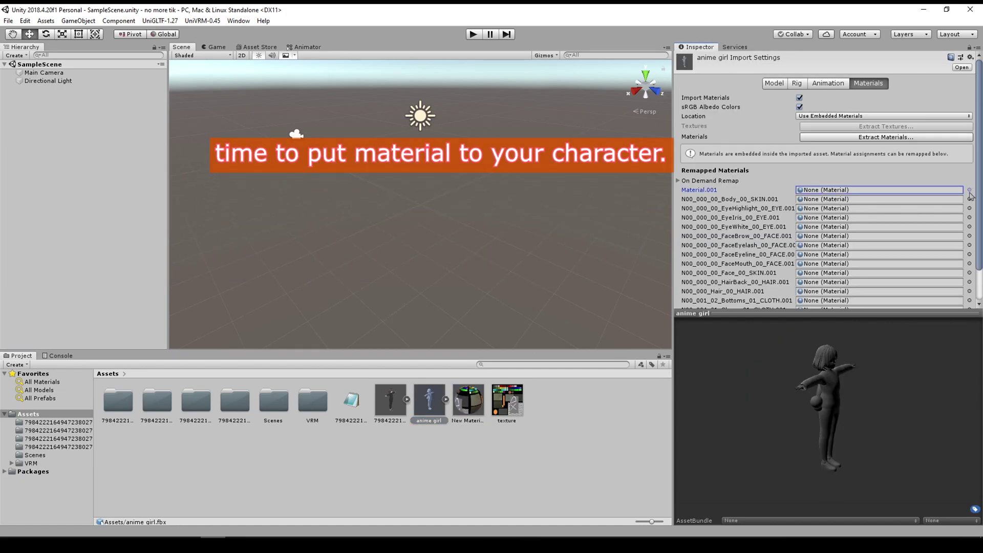
- Remap Material.001 to New Material, plus the body skin, EyeHighlight and EyeIris slots
{"action": "left_click", "coordinate": [969, 190]}
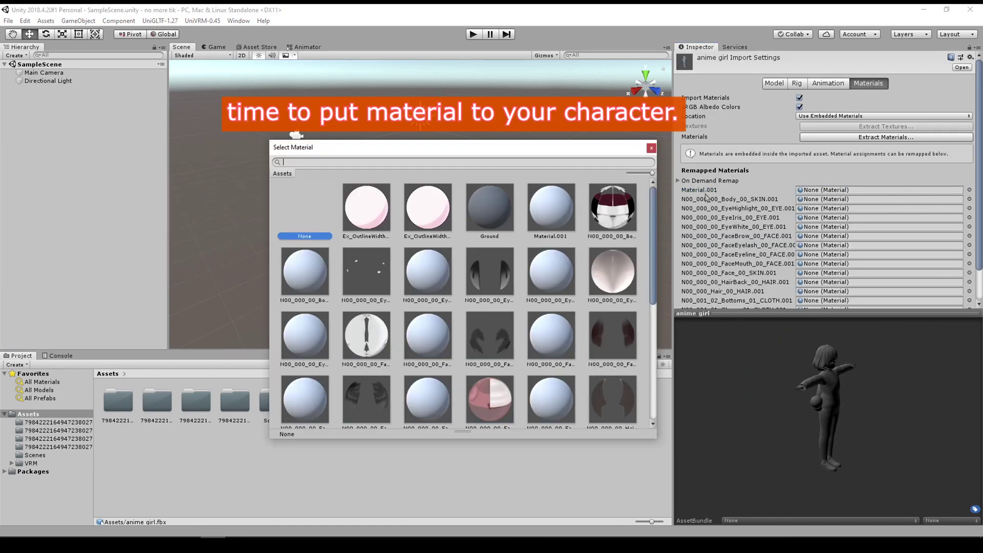
{"action": "type", "text": "m"}
{"action": "double_click", "coordinate": [312, 274]}
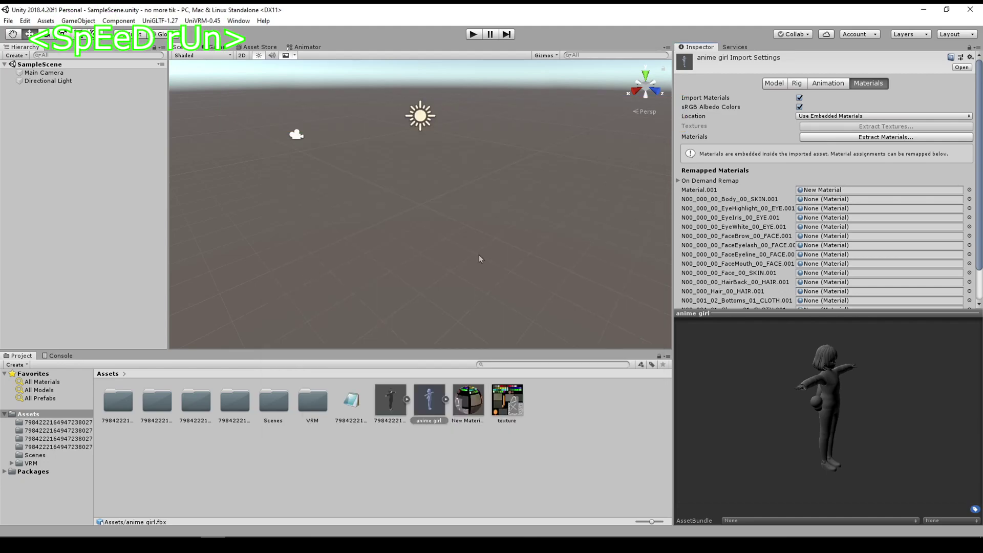
{"action": "left_click", "coordinate": [969, 199]}
{"action": "type", "text": "body"}
{"action": "left_click", "coordinate": [355, 204]}
{"action": "double_click", "coordinate": [355, 204]}
{"action": "left_click", "coordinate": [835, 208]}
{"action": "left_click", "coordinate": [969, 208]}
{"action": "type", "text": "high"}
{"action": "double_click", "coordinate": [355, 198]}
{"action": "left_click", "coordinate": [969, 218]}
{"action": "type", "text": "eye"}
{"action": "double_click", "coordinate": [621, 208]}
- Assign matching materials to the EyeWhite, FaceBrow, FaceEyelash and FaceEyeline slots
{"action": "left_click", "coordinate": [970, 226]}
{"action": "double_click", "coordinate": [620, 207]}
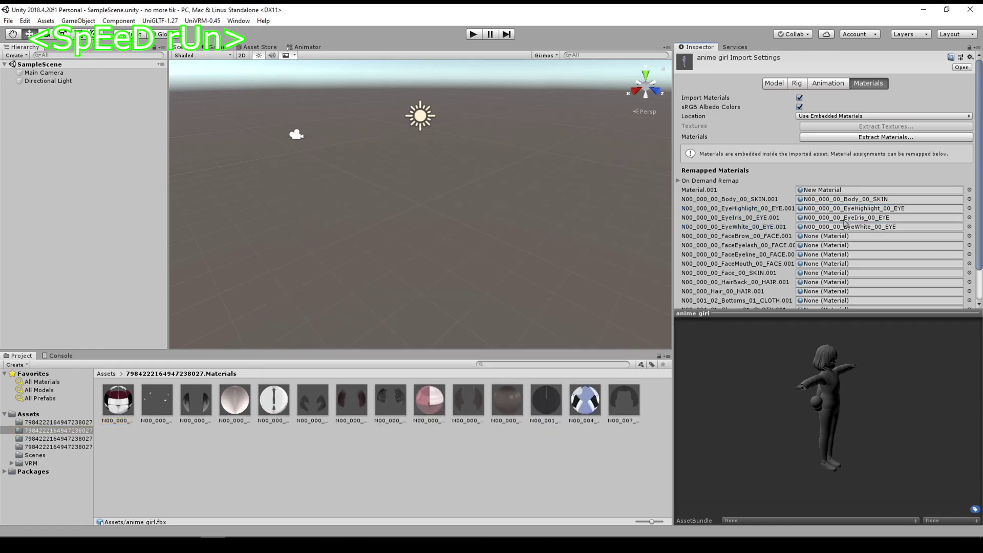
{"action": "left_click", "coordinate": [970, 236]}
{"action": "type", "text": "br"}
{"action": "double_click", "coordinate": [348, 224]}
{"action": "left_click", "coordinate": [970, 245]}
{"action": "type", "text": "eyelea"}
{"action": "key", "text": "BackSpace"}
{"action": "key", "text": "BackSpace"}
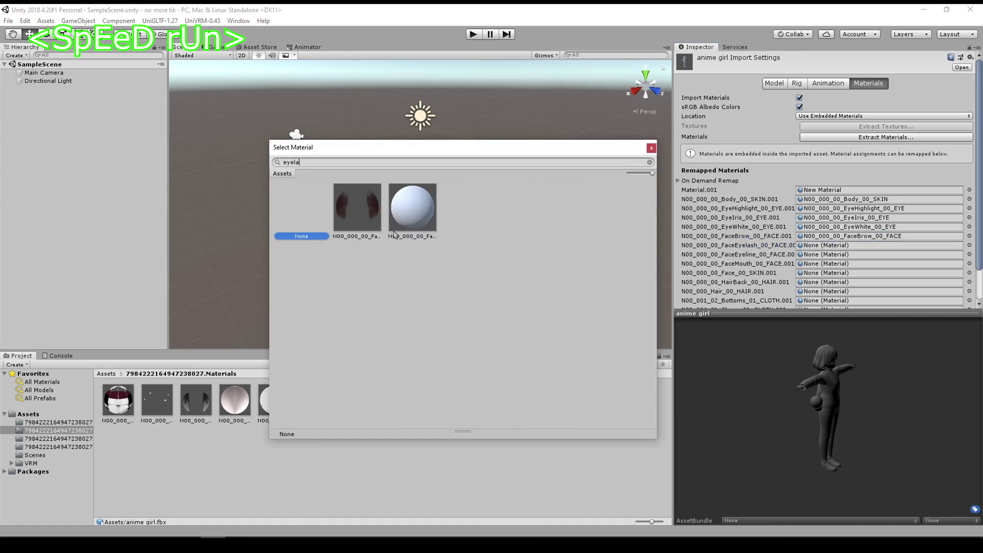
{"action": "double_click", "coordinate": [357, 207]}
{"action": "left_click", "coordinate": [969, 255]}
{"action": "type", "text": "line"}
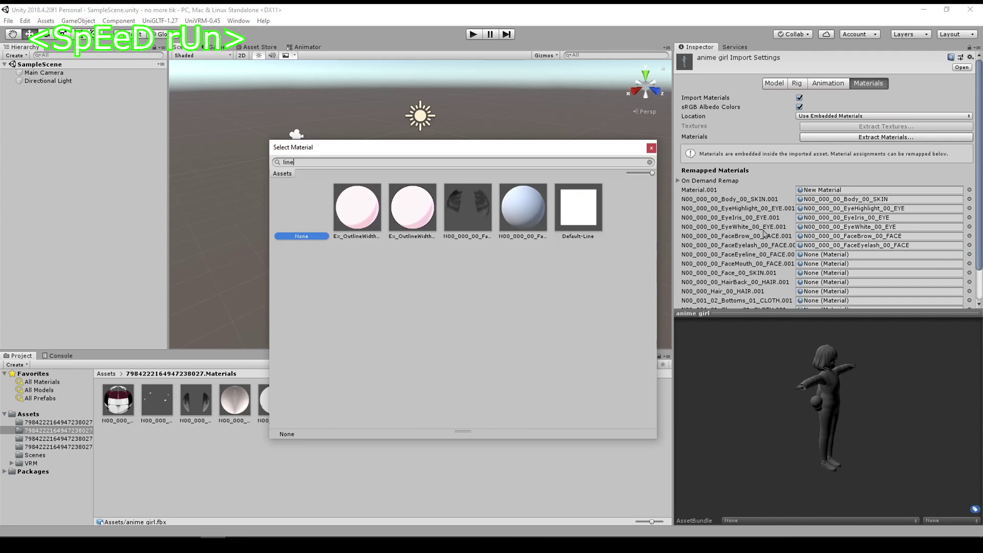
{"action": "double_click", "coordinate": [466, 208]}
- Assign matching materials to the FaceMouth, face skin and HairBack slots
{"action": "scroll", "coordinate": [881, 229], "scroll_direction": "down", "scroll_amount": 2}
{"action": "left_click", "coordinate": [881, 226]}
{"action": "left_click", "coordinate": [969, 226]}
{"action": "double_click", "coordinate": [431, 205]}
{"action": "left_click", "coordinate": [969, 235]}
{"action": "type", "text": "face"}
{"action": "double_click", "coordinate": [347, 211]}
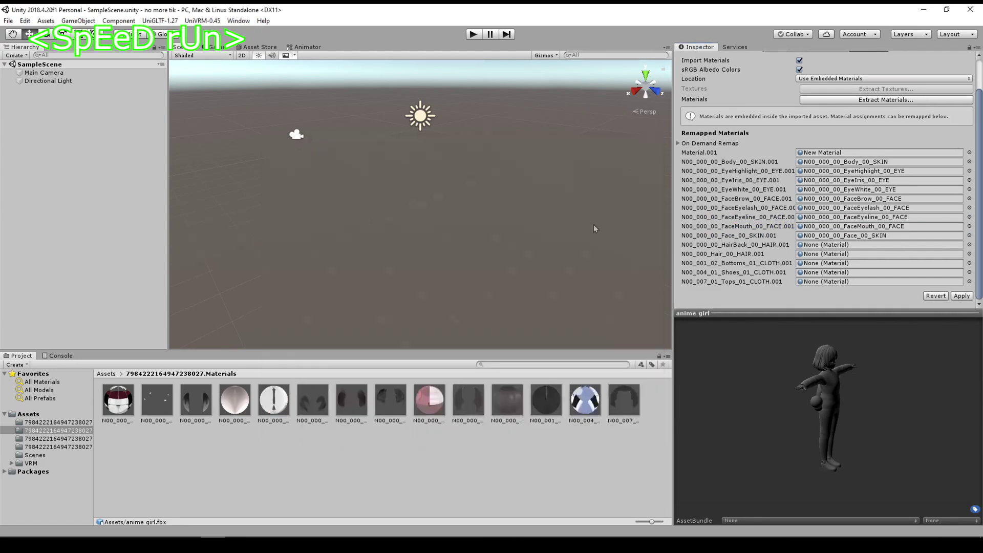
{"action": "left_click", "coordinate": [969, 244]}
{"action": "type", "text": "hair"}
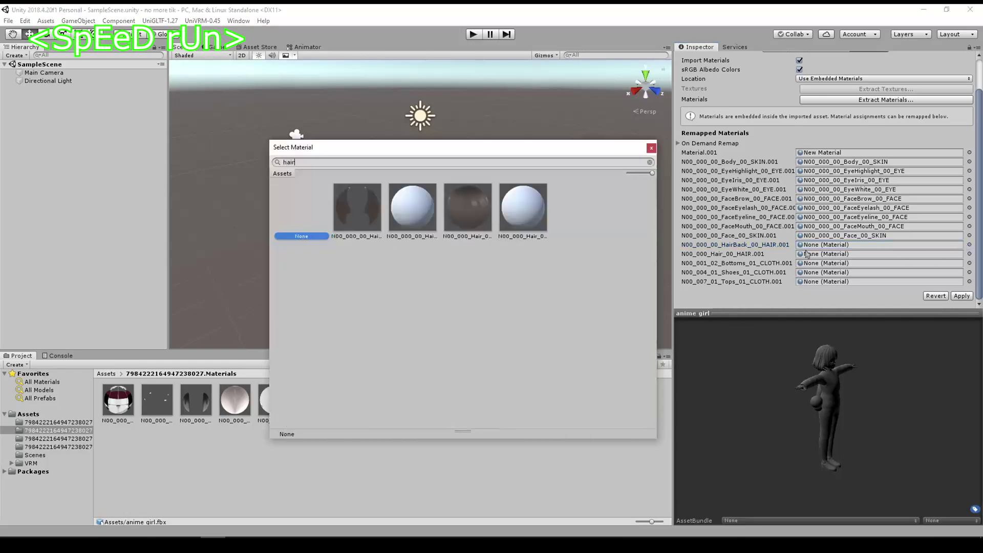
{"action": "double_click", "coordinate": [357, 207]}
- Assign matching materials to the Hair, Bottoms, Shoes and Tops slots
{"action": "left_click", "coordinate": [970, 253]}
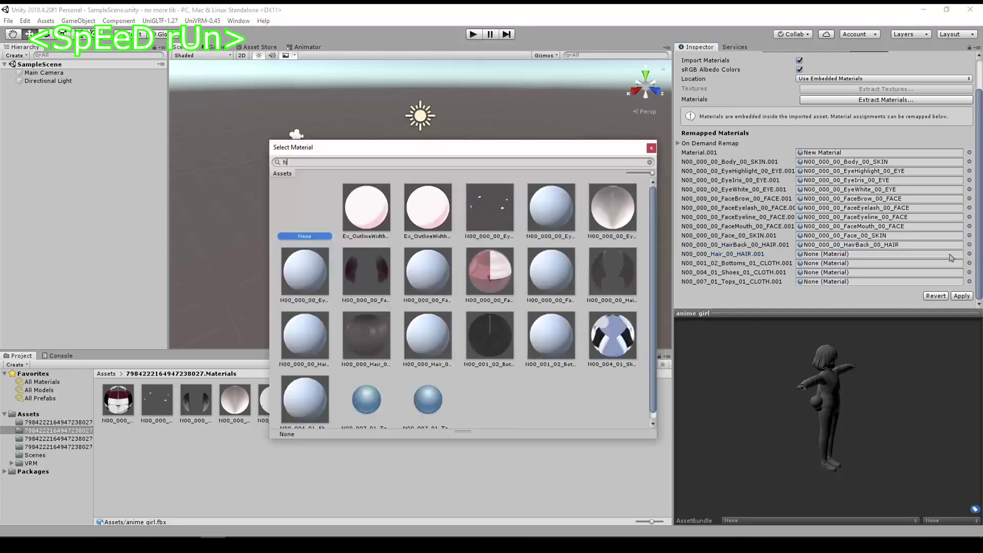
{"action": "double_click", "coordinate": [468, 207]}
{"action": "left_click", "coordinate": [970, 262]}
{"action": "double_click", "coordinate": [528, 226]}
{"action": "left_click", "coordinate": [970, 272]}
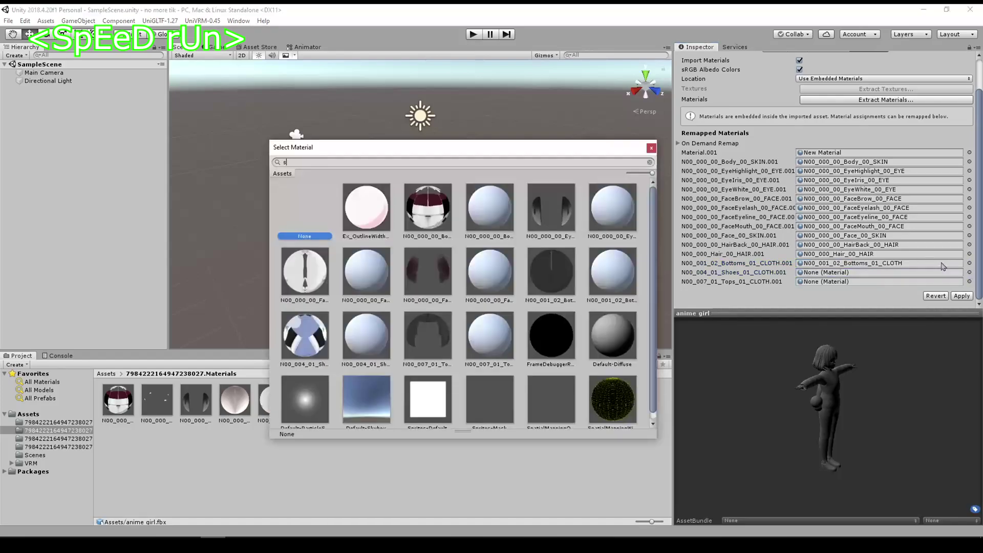
{"action": "type", "text": "shoe"}
{"action": "double_click", "coordinate": [357, 208]}
{"action": "left_click", "coordinate": [866, 281]}
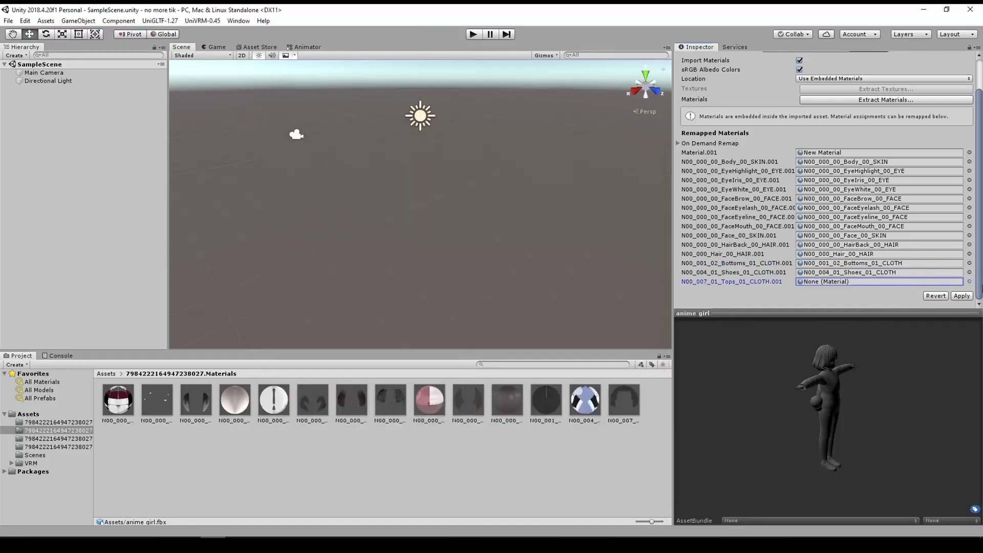
{"action": "left_click", "coordinate": [969, 282]}
{"action": "type", "text": "top"}
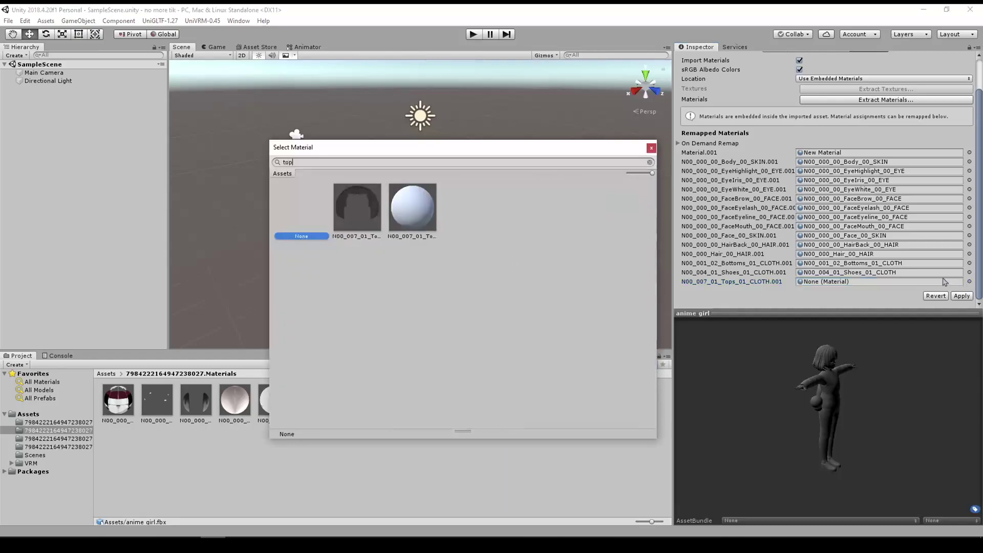
{"action": "double_click", "coordinate": [346, 228]}
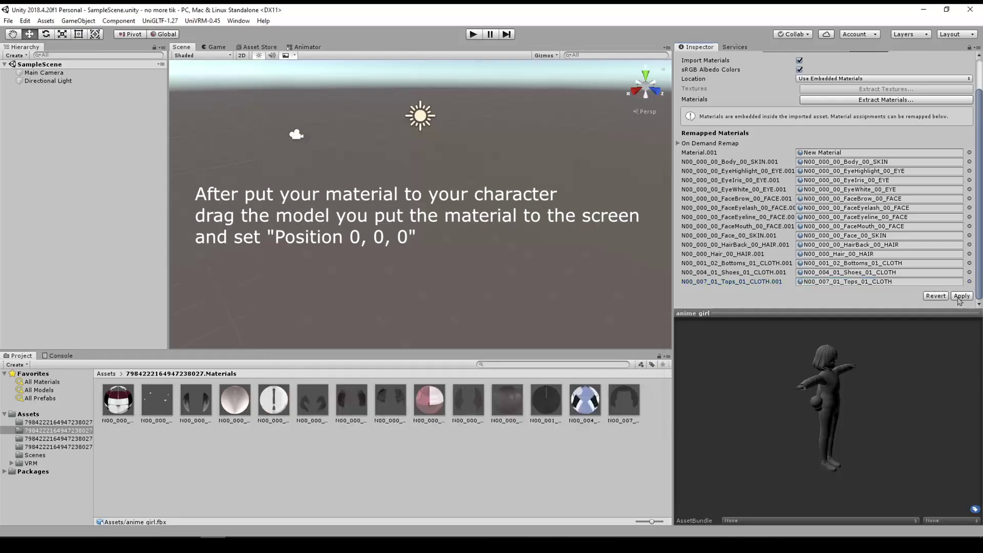
- Apply the material remapping and check the textured model preview
{"action": "left_click", "coordinate": [962, 296]}
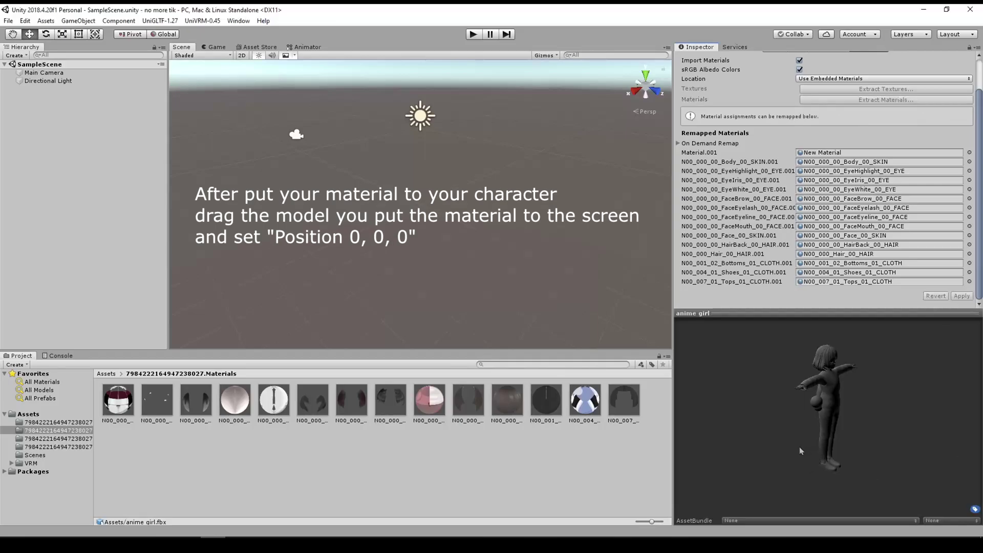
{"action": "mouse_move", "coordinate": [787, 475]}
{"action": "left_mouse_down"}
{"action": "mouse_move", "coordinate": [801, 451]}
{"action": "mouse_move", "coordinate": [826, 453]}
{"action": "mouse_move", "coordinate": [748, 450]}
{"action": "mouse_move", "coordinate": [873, 450]}
{"action": "mouse_move", "coordinate": [750, 455]}
{"action": "left_mouse_up"}
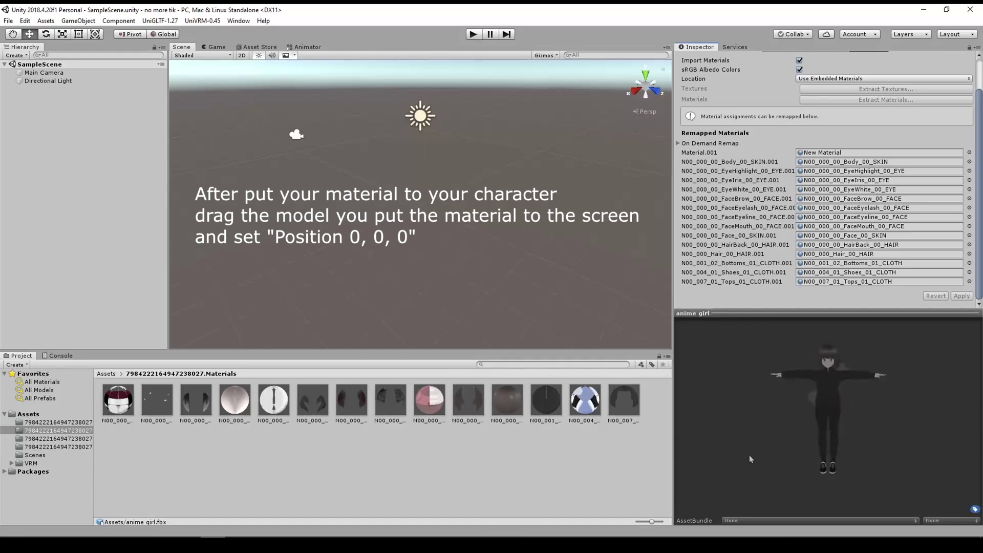
{"action": "left_click", "coordinate": [36, 416]}
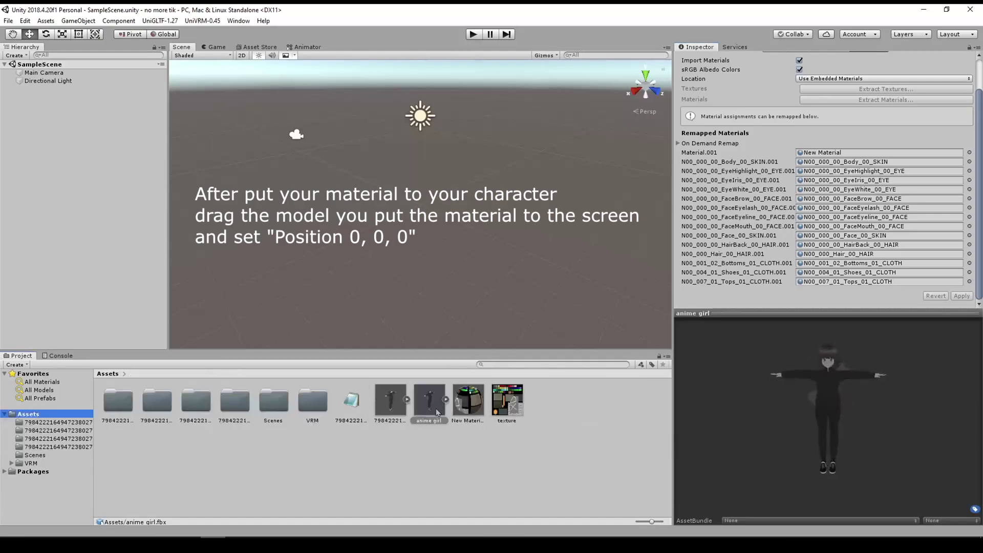
- Place the anime girl model in the scene and set its position to 0, 0, 0
{"action": "left_click_drag", "start_coordinate": [438, 413], "coordinate": [415, 313]}
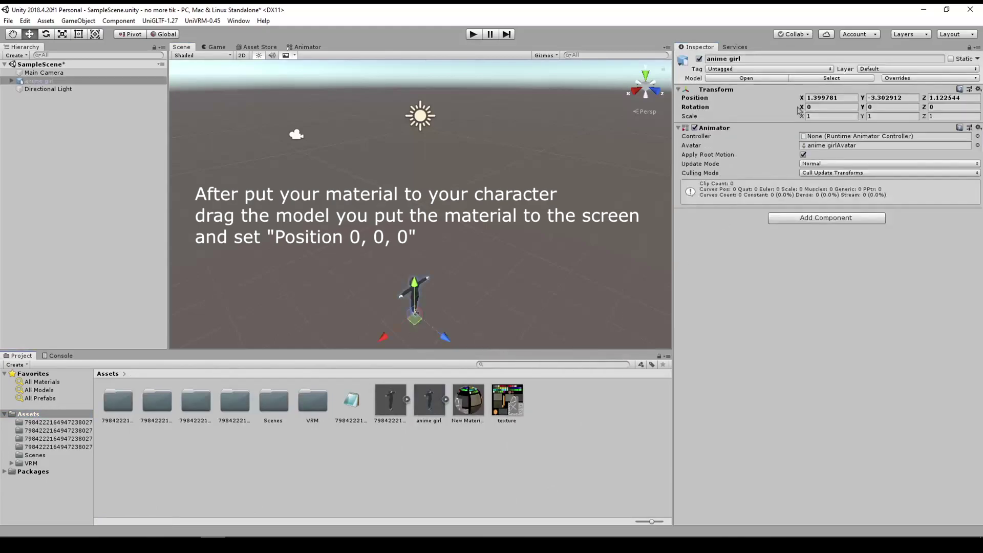
{"action": "left_click", "coordinate": [831, 98]}
{"action": "type", "text": "0"}
{"action": "left_click", "coordinate": [894, 99]}
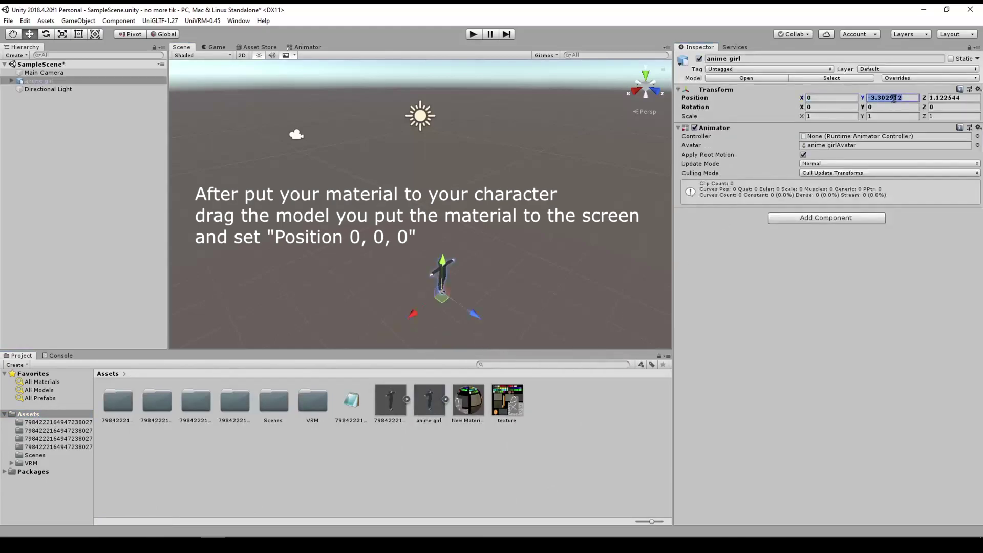
{"action": "type", "text": "0"}
{"action": "left_click", "coordinate": [961, 99]}
{"action": "type", "text": "0"}
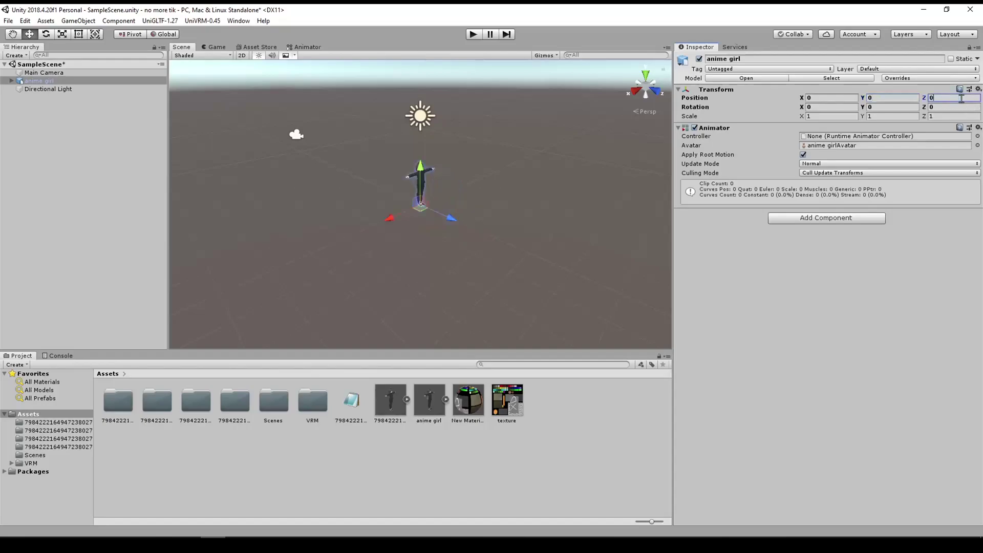
- Frame the character in the Scene view and select it
{"action": "right_click_drag", "start_coordinate": [406, 168], "coordinate": [497, 266]}
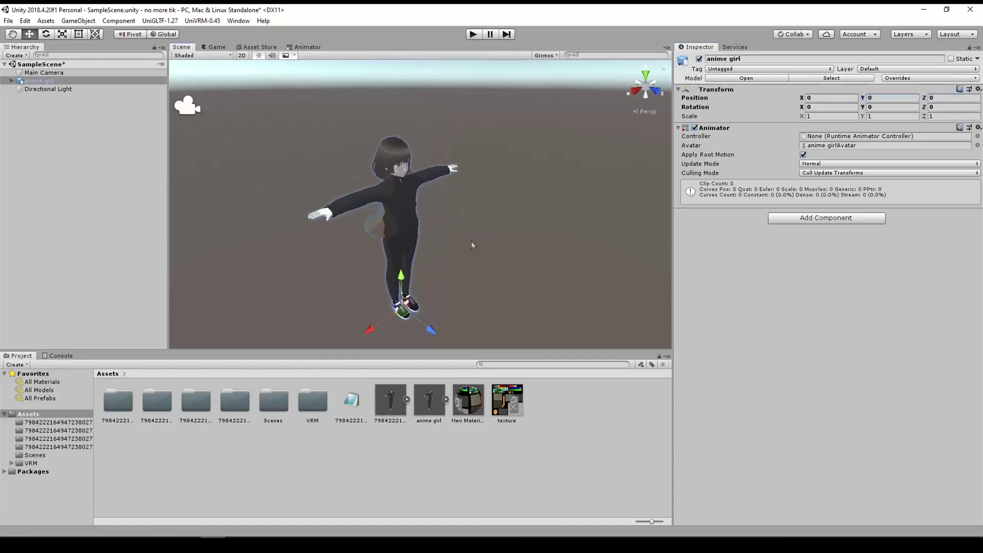
{"action": "right_click_drag", "start_coordinate": [497, 267], "coordinate": [581, 254]}
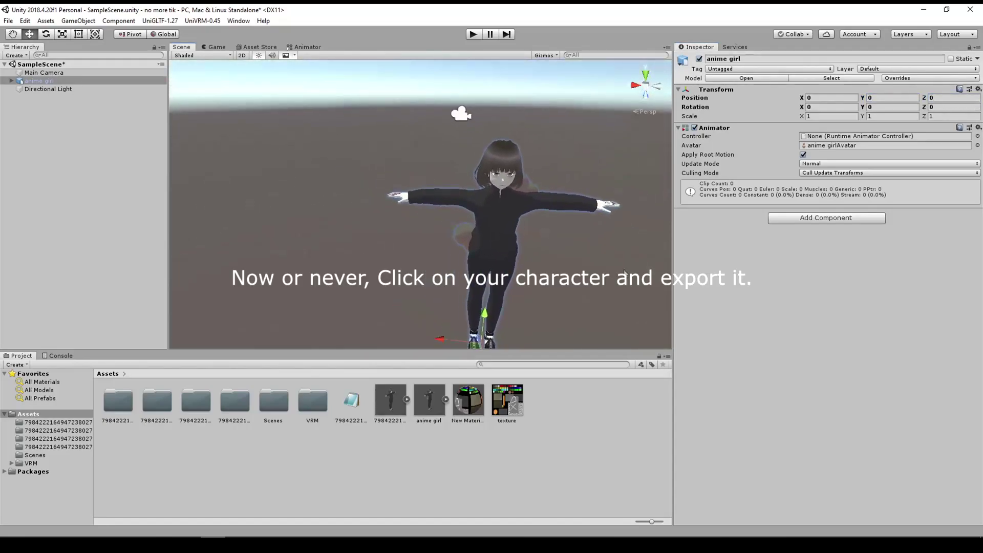
{"action": "middle_click_drag", "start_coordinate": [582, 253], "coordinate": [536, 229]}
{"action": "scroll", "coordinate": [530, 217], "scroll_direction": "up", "scroll_amount": 3}
{"action": "scroll", "coordinate": [530, 241], "scroll_direction": "down", "scroll_amount": 2}
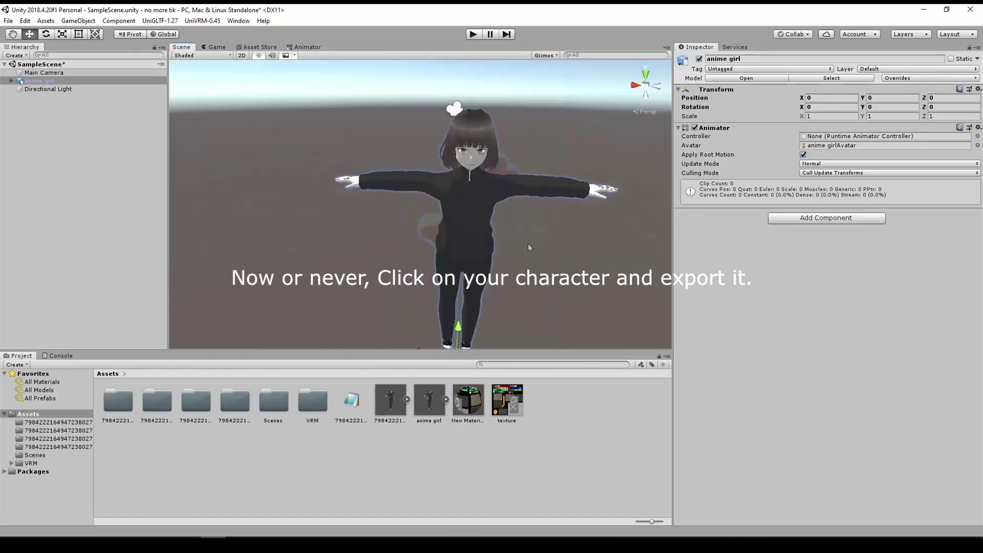
{"action": "left_click", "coordinate": [429, 402]}
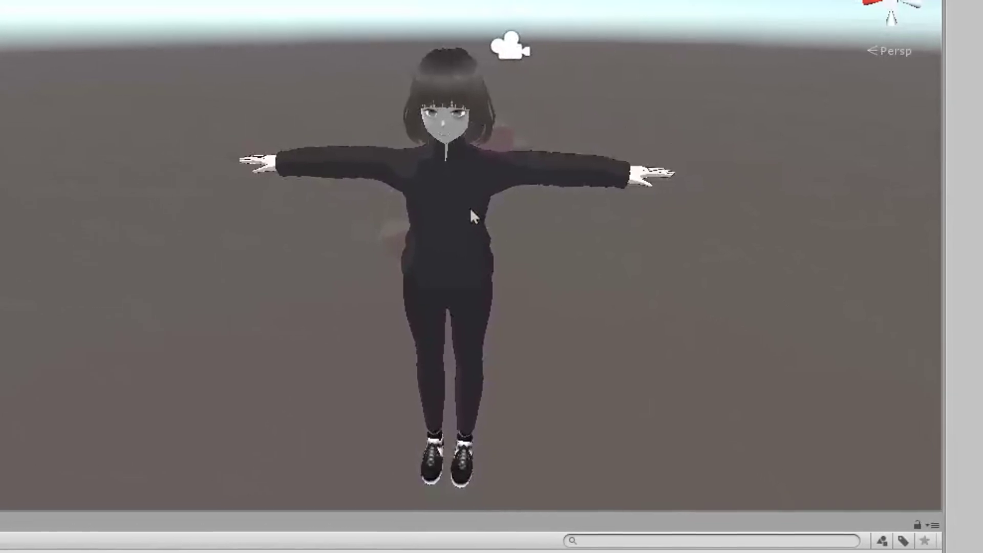
{"action": "left_click", "coordinate": [469, 207]}
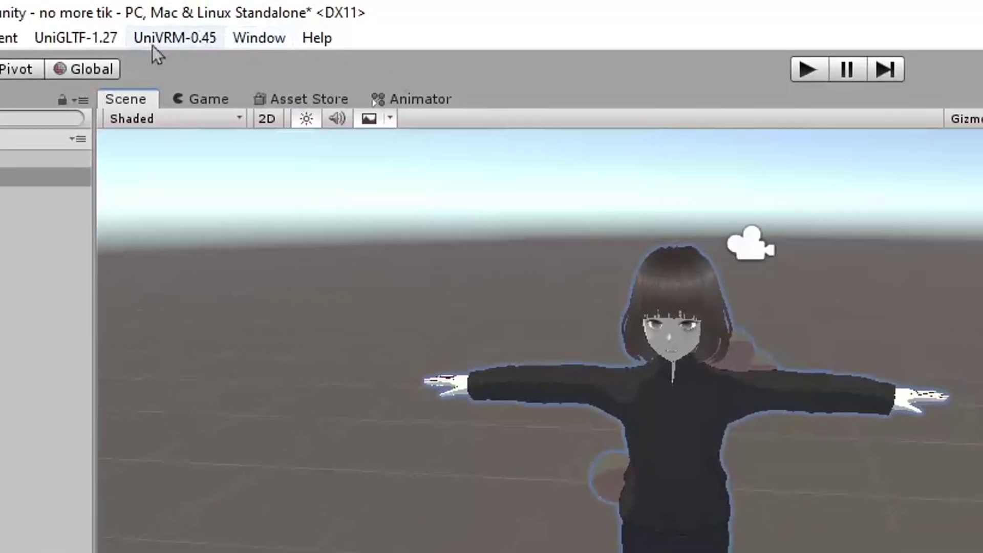
- Open the UniVRM humanoid export settings, enter the author name, and disable Force T Pose
{"action": "left_click", "coordinate": [152, 45]}
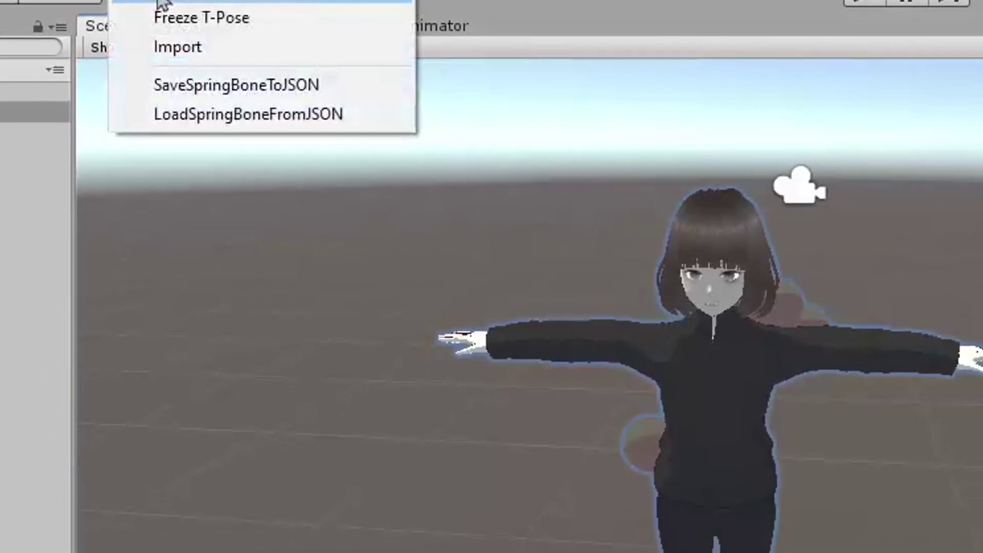
{"action": "left_click", "coordinate": [146, 33]}
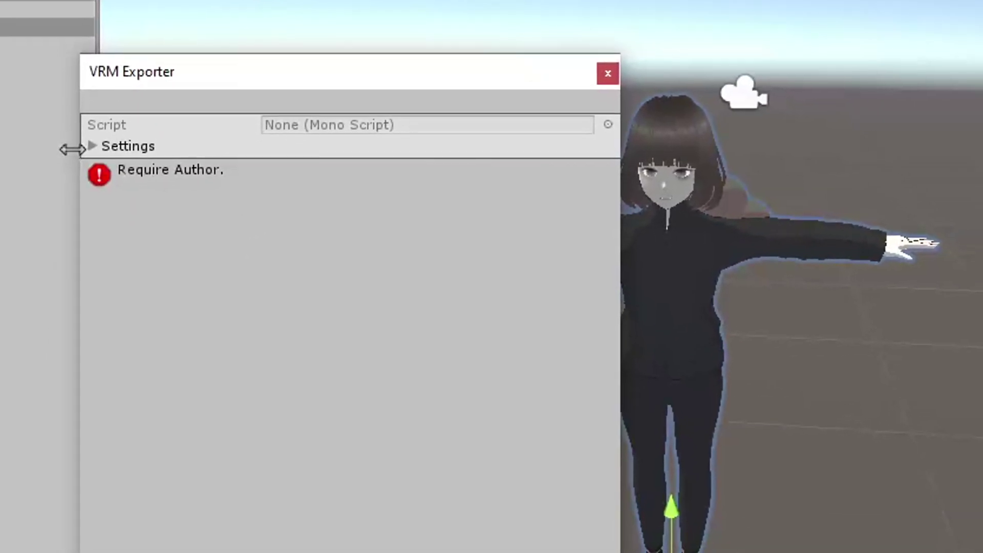
{"action": "left_click", "coordinate": [108, 107]}
{"action": "left_click", "coordinate": [289, 167]}
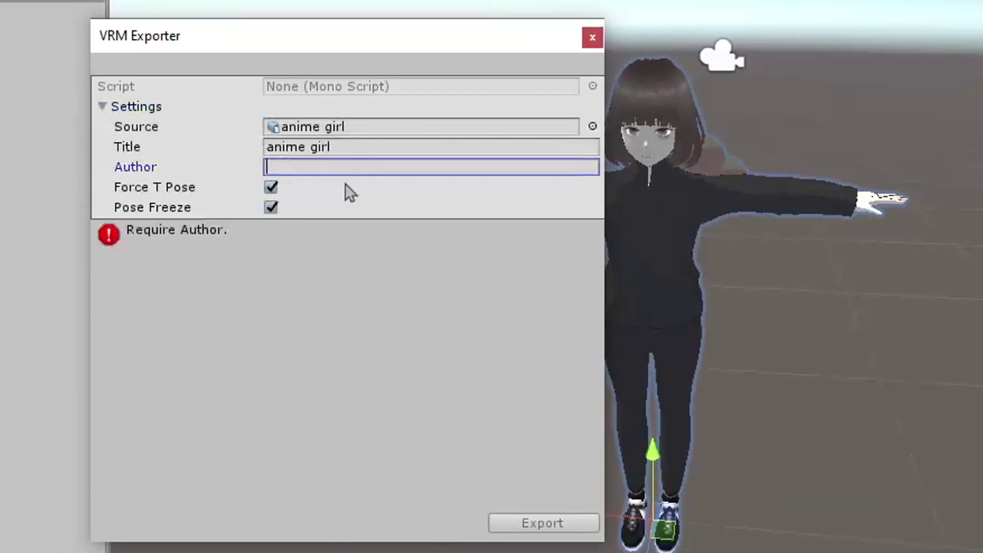
{"action": "type", "text": "progamer_X"}
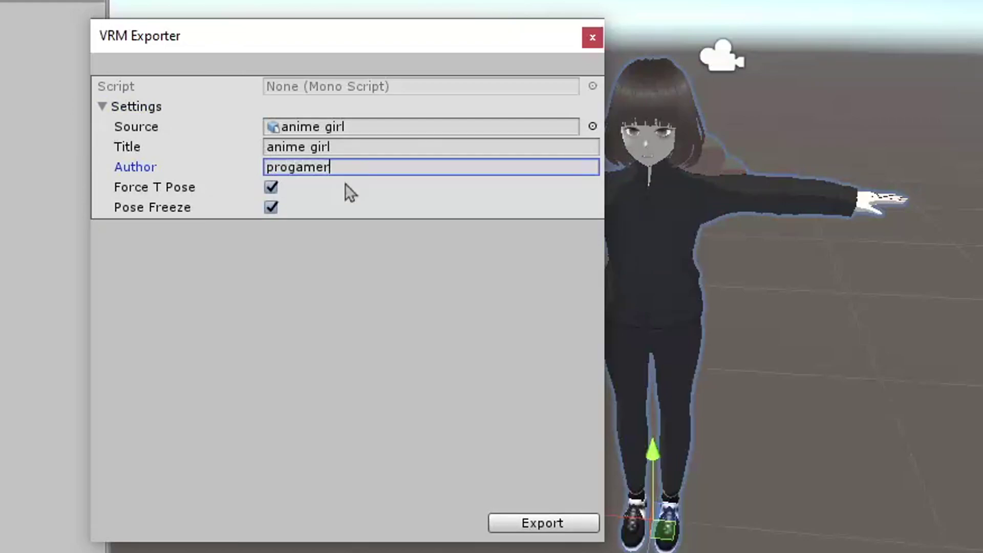
{"action": "type", "text": "x"}
{"action": "key", "text": "BackSpace"}
{"action": "type", "text": "XxX"}
{"action": "key", "text": "Home"}
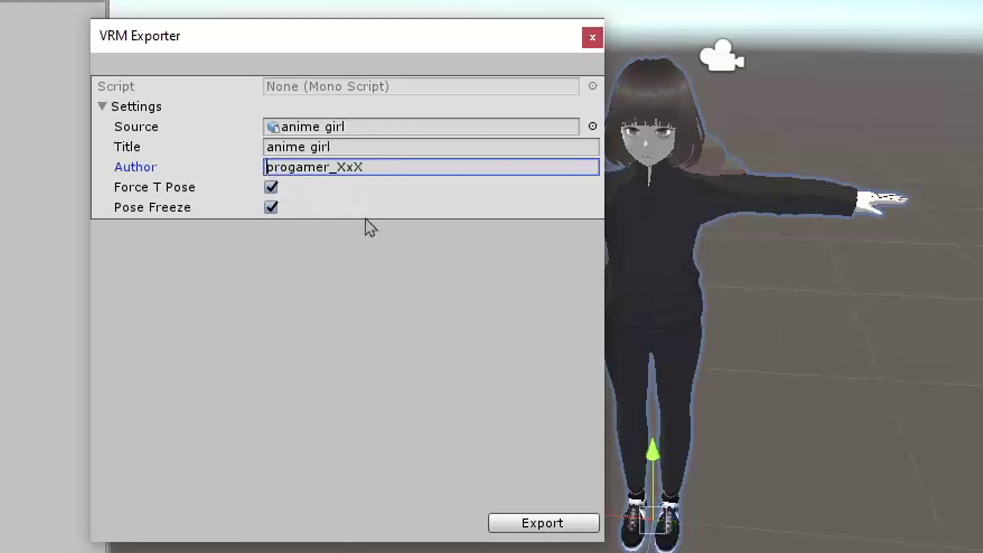
{"action": "type", "text": "_XxX"}
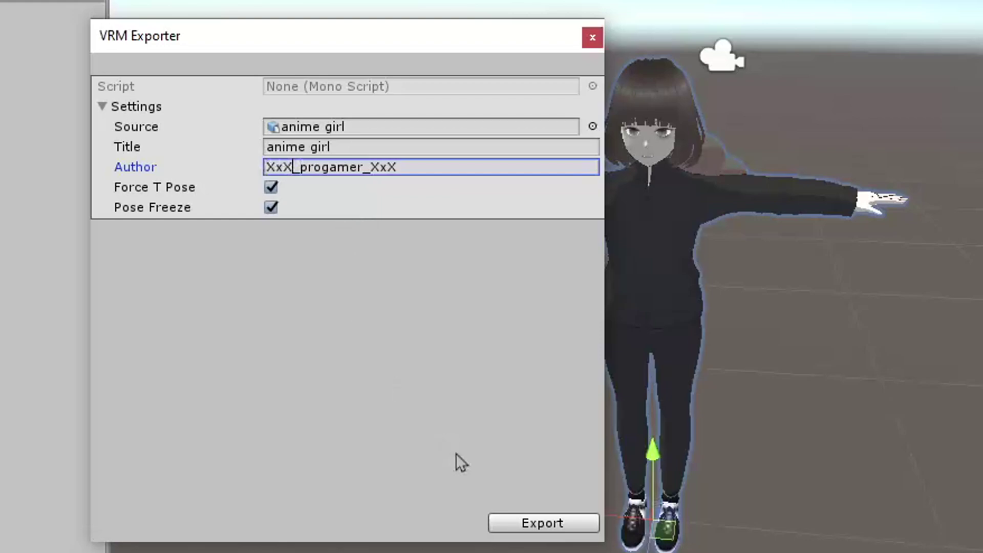
{"action": "left_click", "coordinate": [266, 188]}
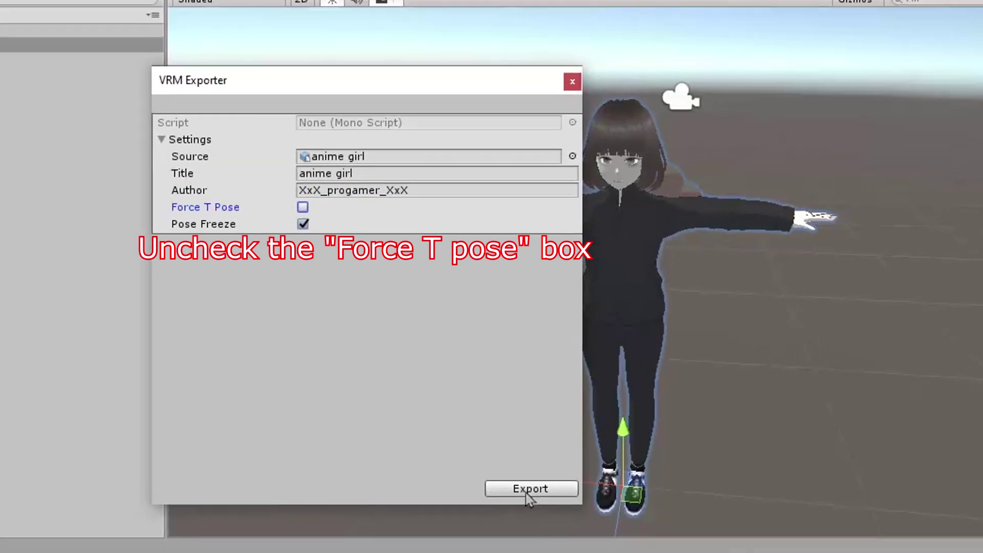
{"action": "left_click", "coordinate": [563, 524]}
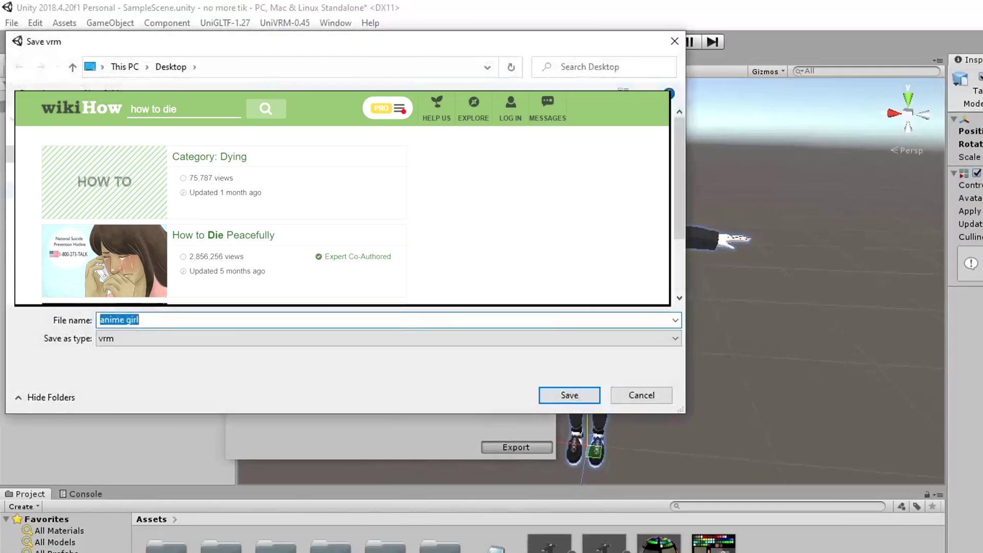
- Save the VRM file to the Desktop as 'anime girl with bonee'
{"action": "left_click", "coordinate": [172, 318]}
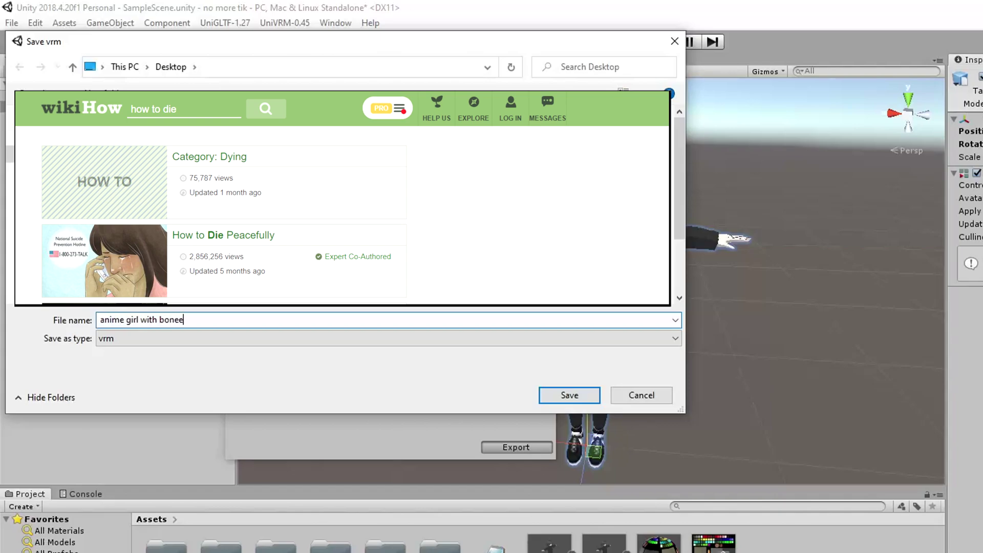
{"action": "left_click", "coordinate": [567, 395]}
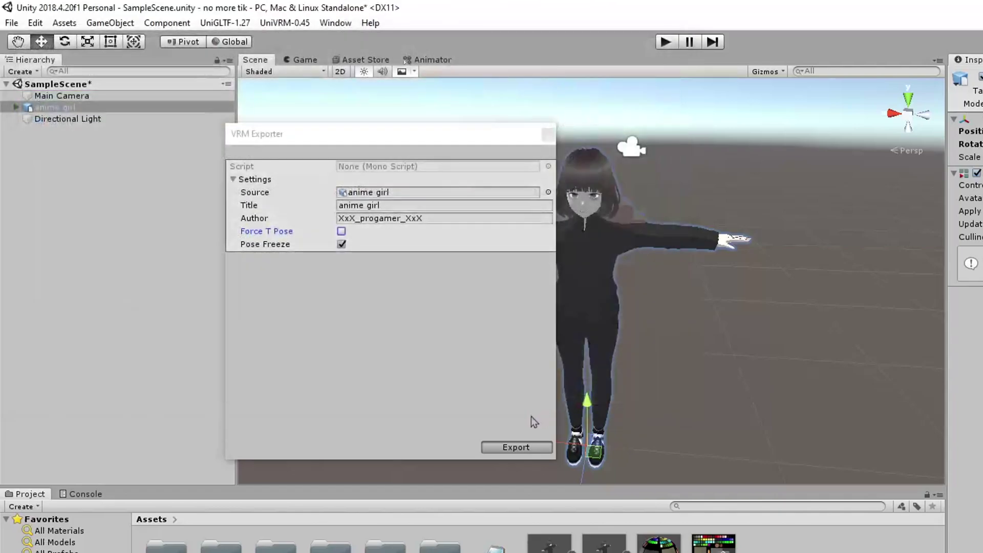